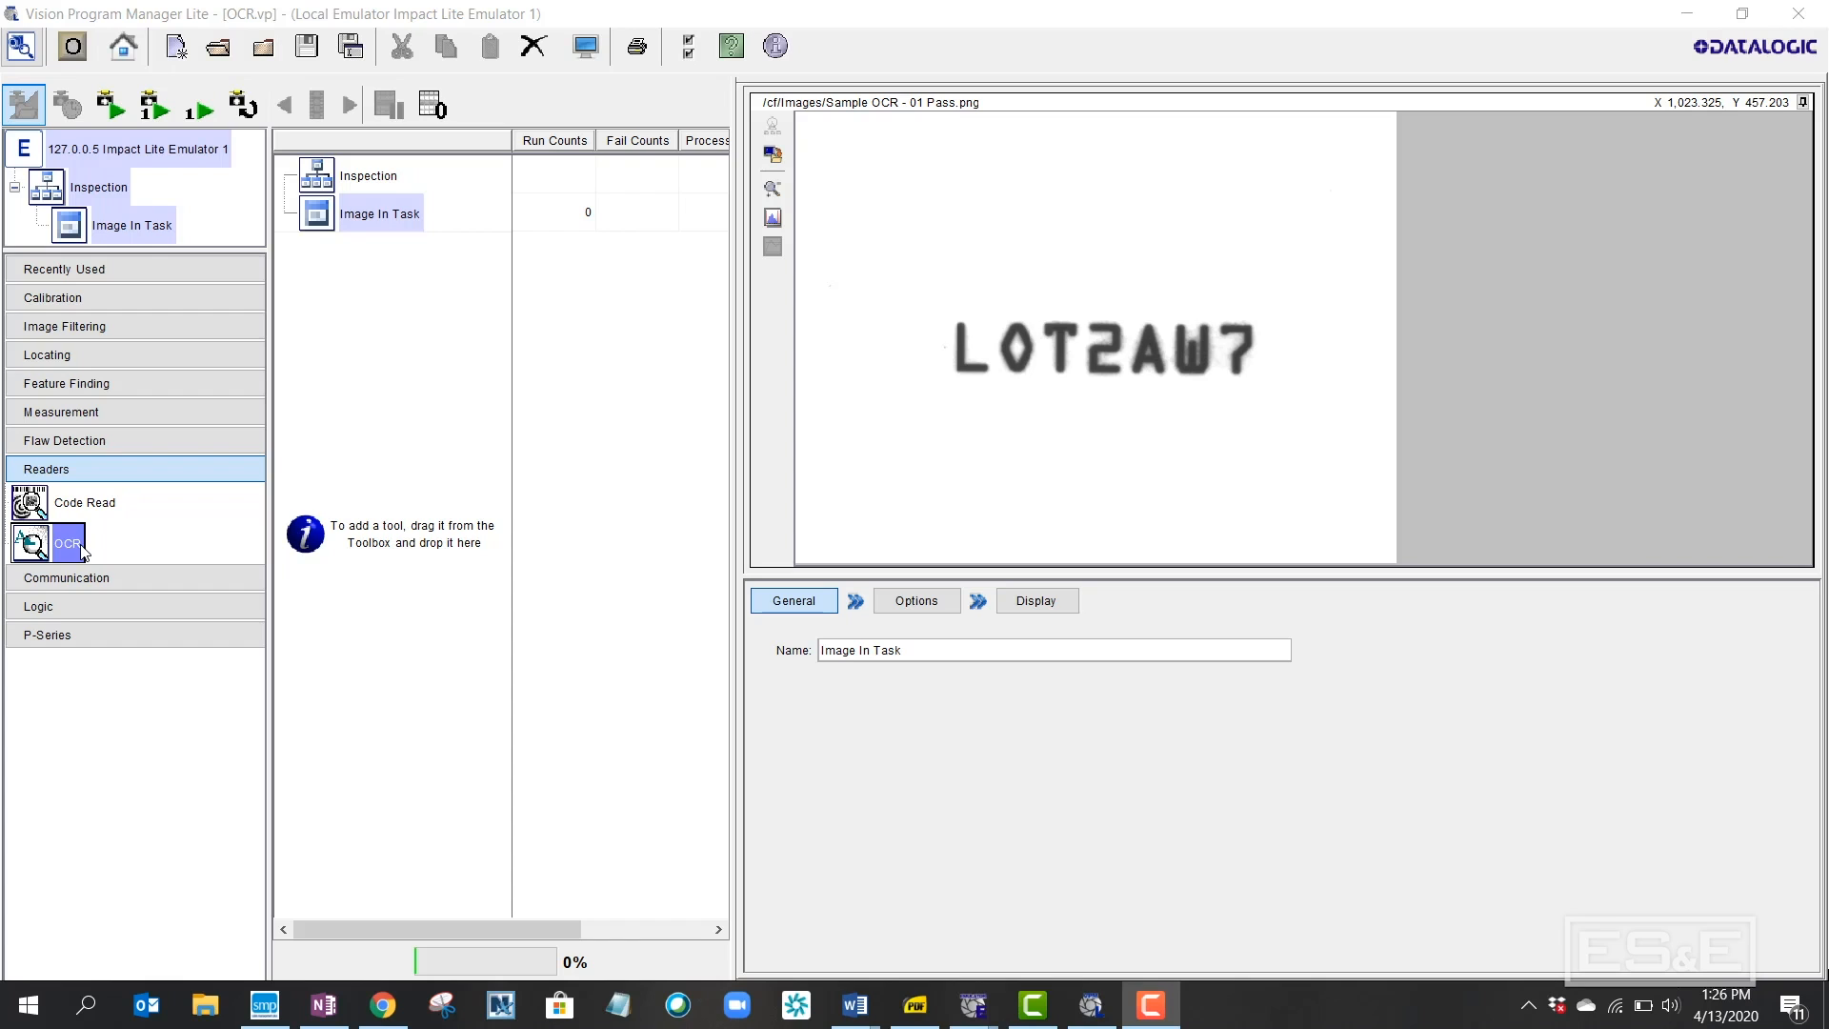
Add an OCR reader under Image In Task and rename it from 'OCR 1' to 'OCR'
left_click_drag(84, 553, 392, 215)
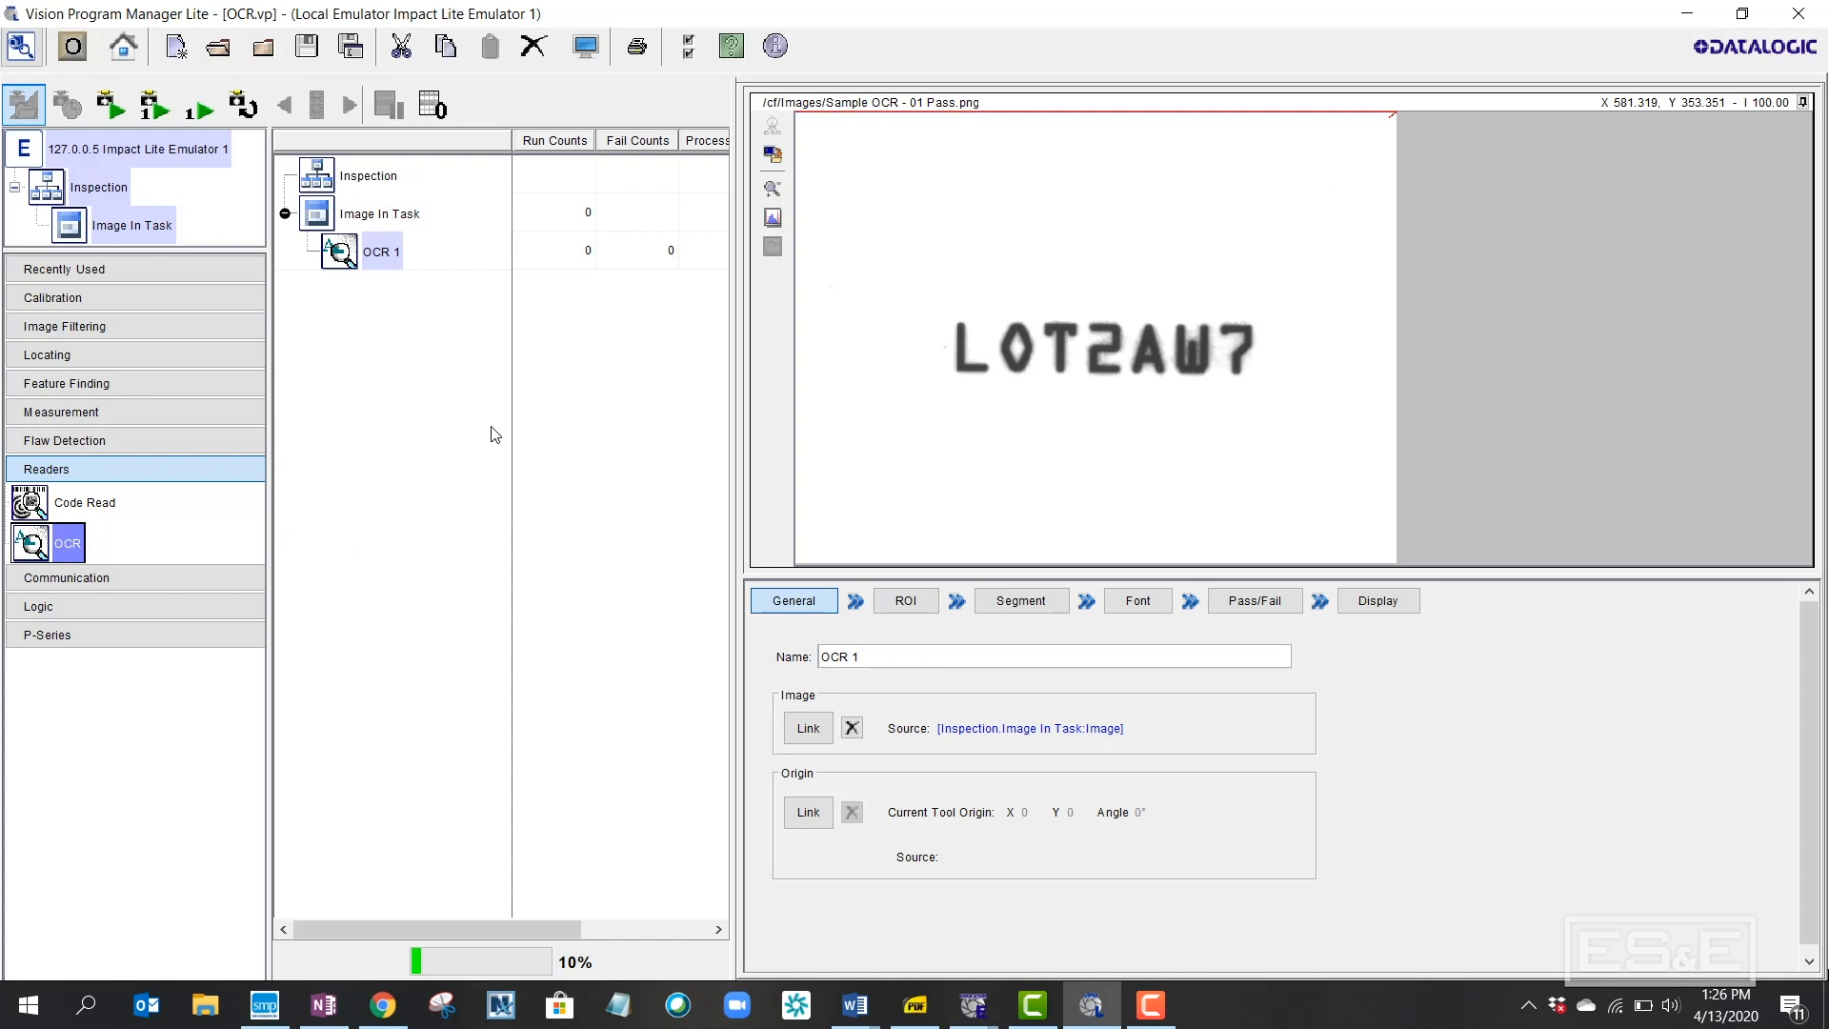
left_click(878, 660)
key("BackSpace")
key("BackSpace")
Move and resize the OCR search region to cover all seven LOT2AW7 characters, keeping Dark Characters type
left_click(904, 604)
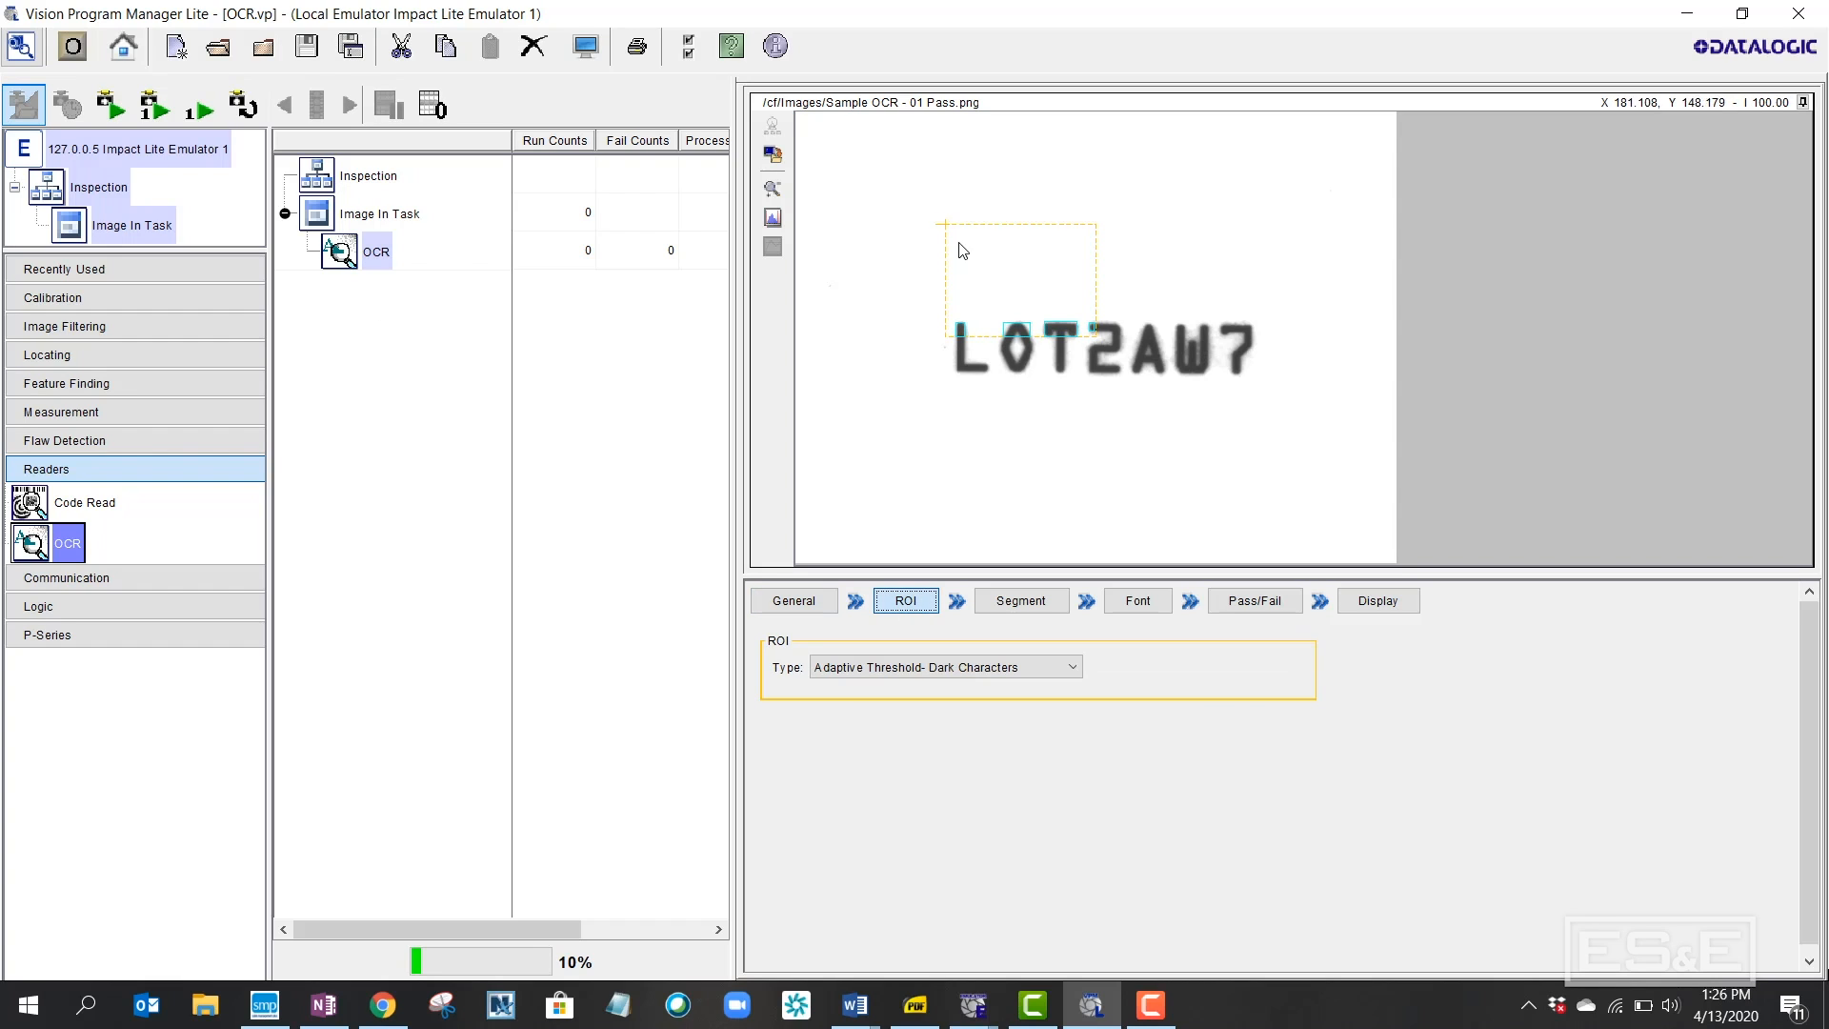
left_click_drag(942, 227, 842, 187)
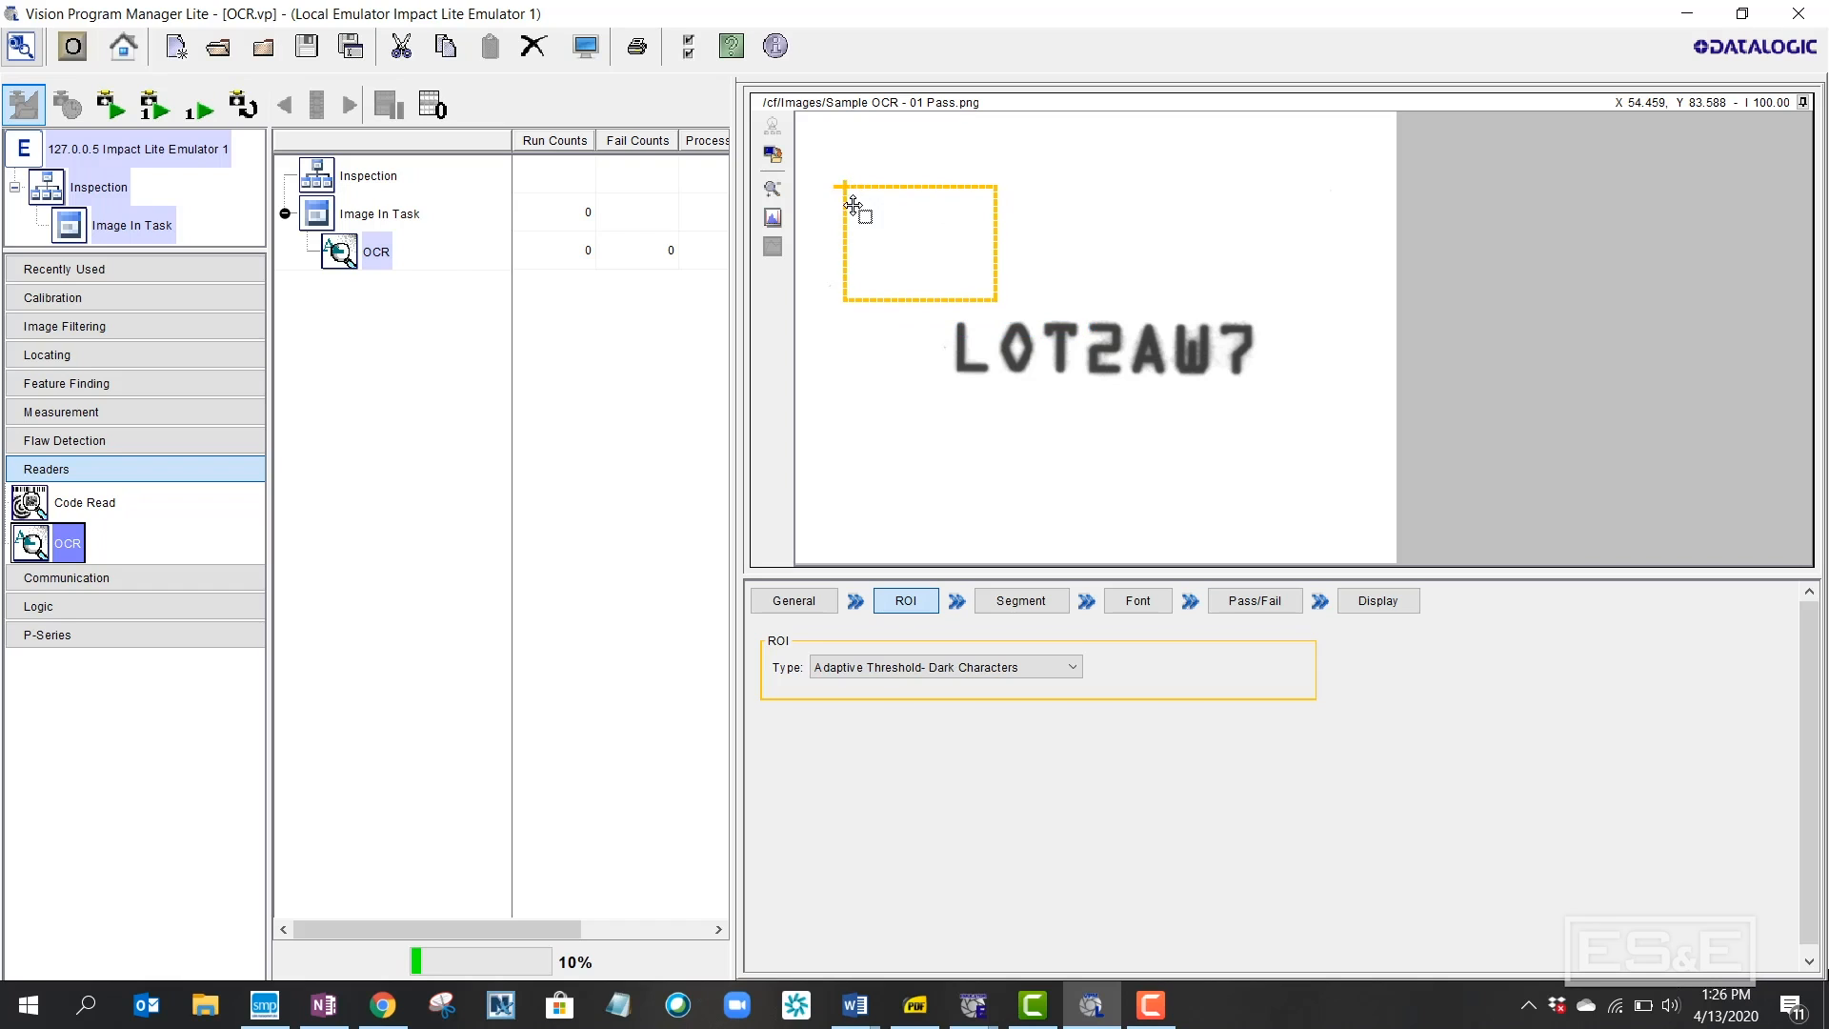
left_click_drag(908, 302, 911, 515)
left_click_drag(997, 471, 1341, 470)
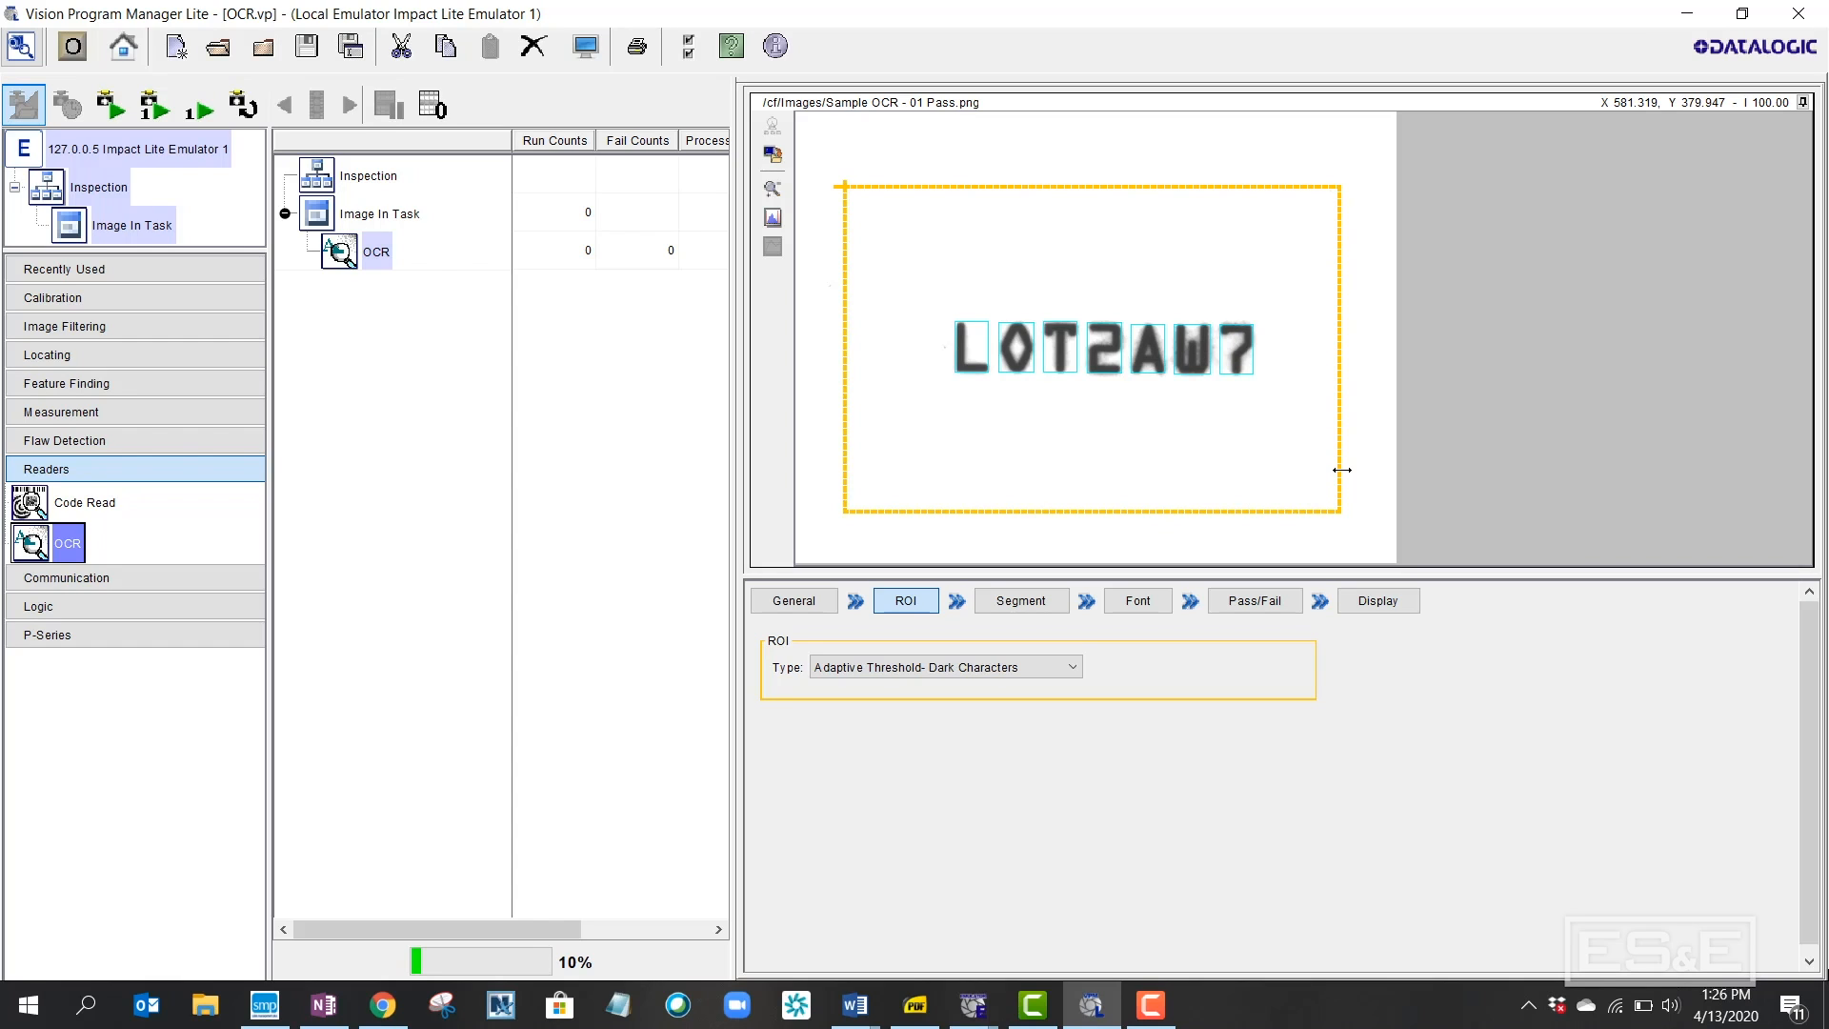
left_click(1076, 676)
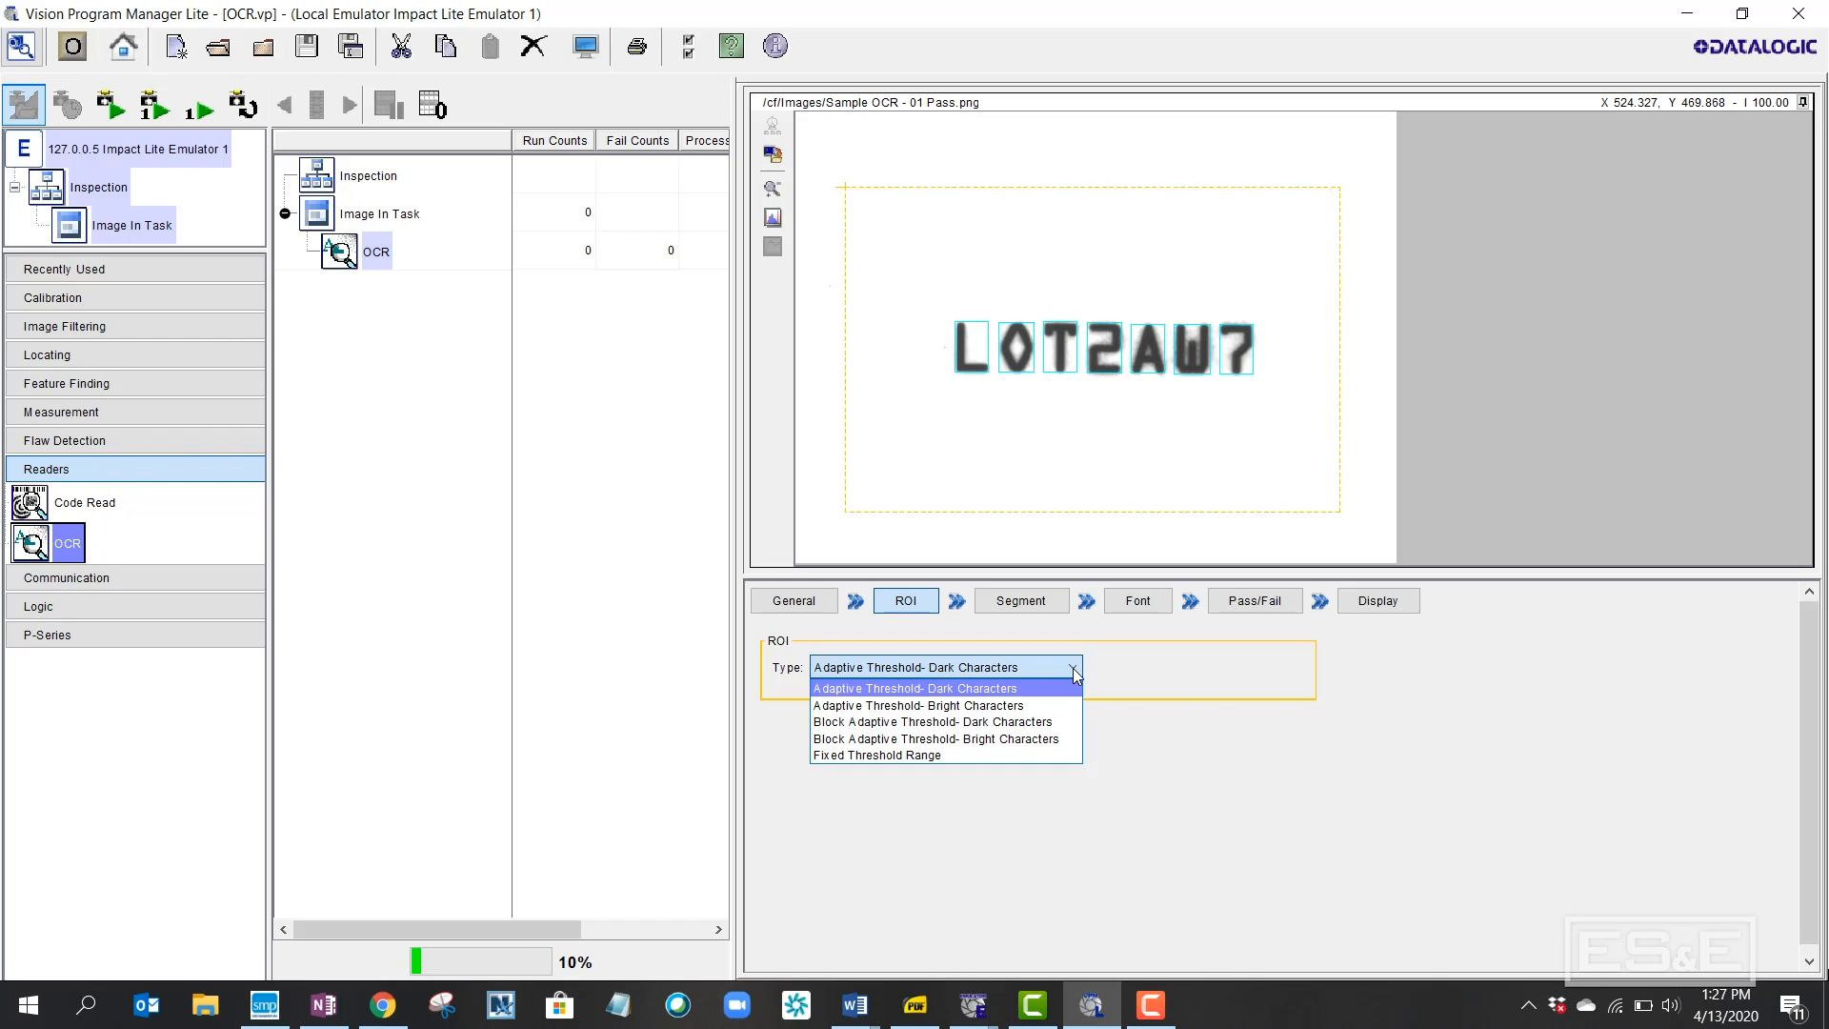
left_click(1075, 671)
Enter LOT2AW7 as the Segment tab's training string and train the OCR font on it
left_click(1043, 602)
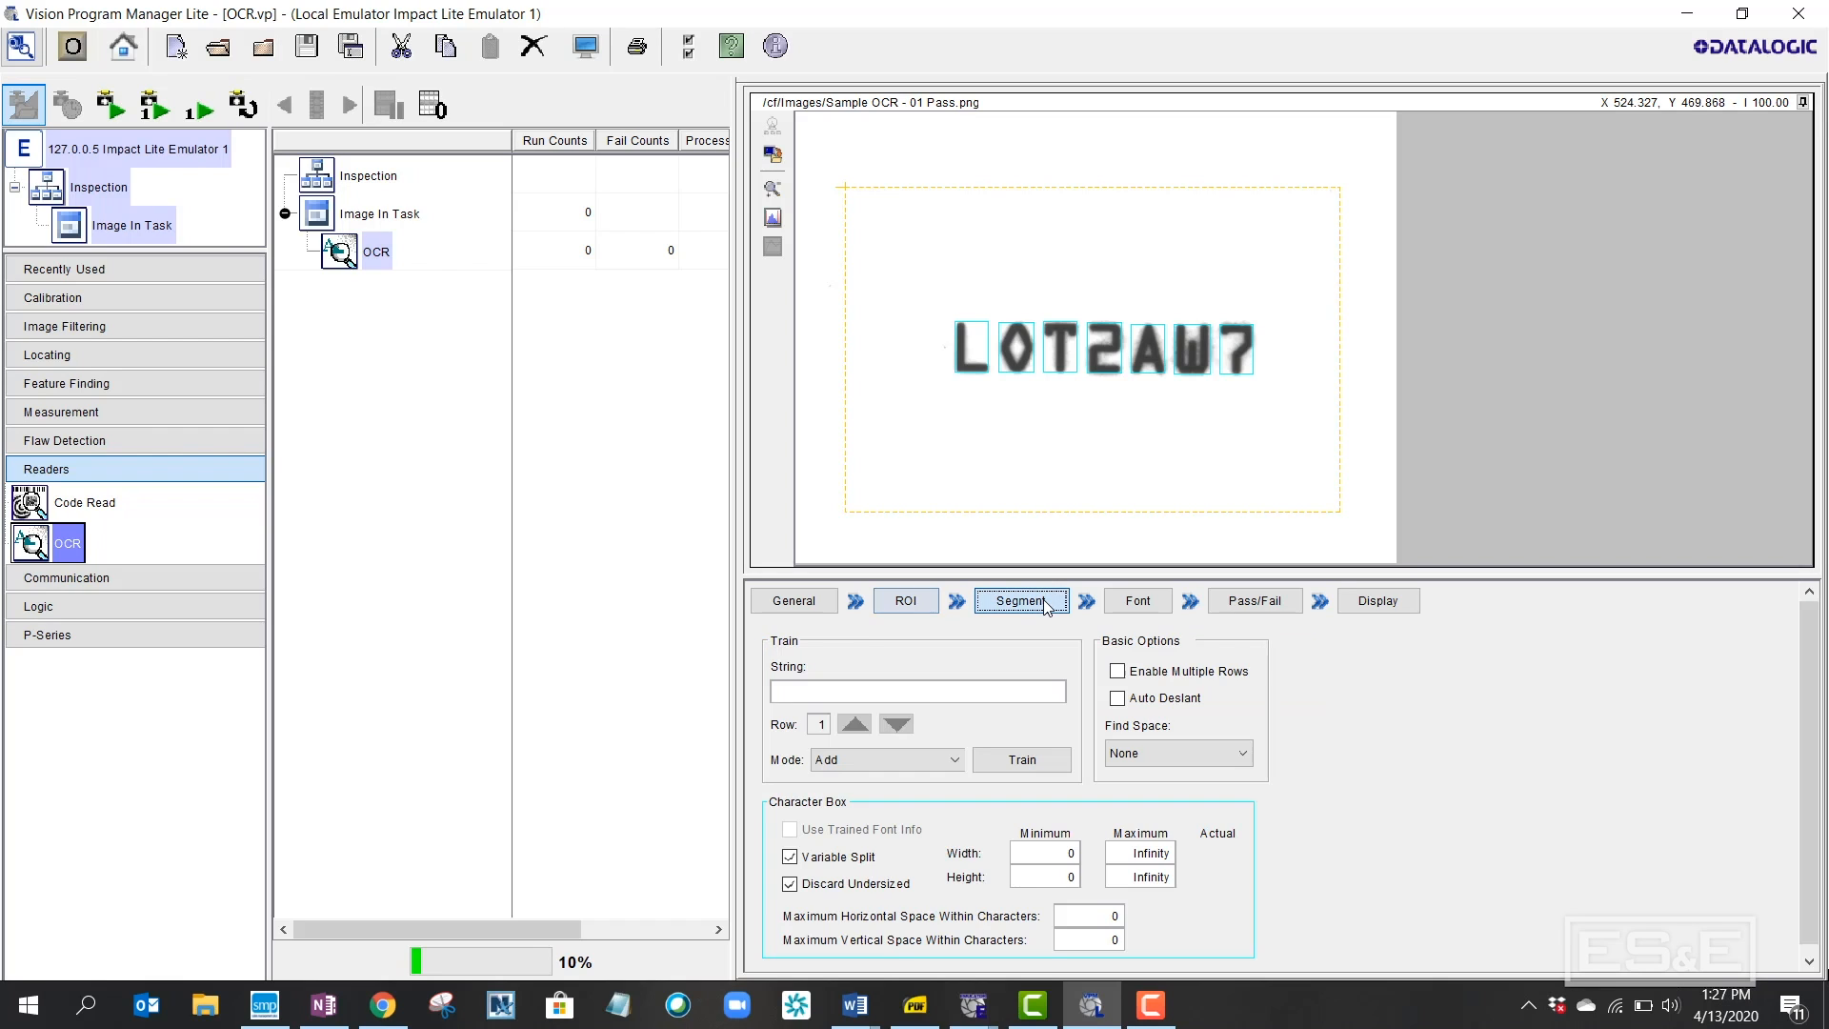
left_click(977, 692)
type("LOT2AW7")
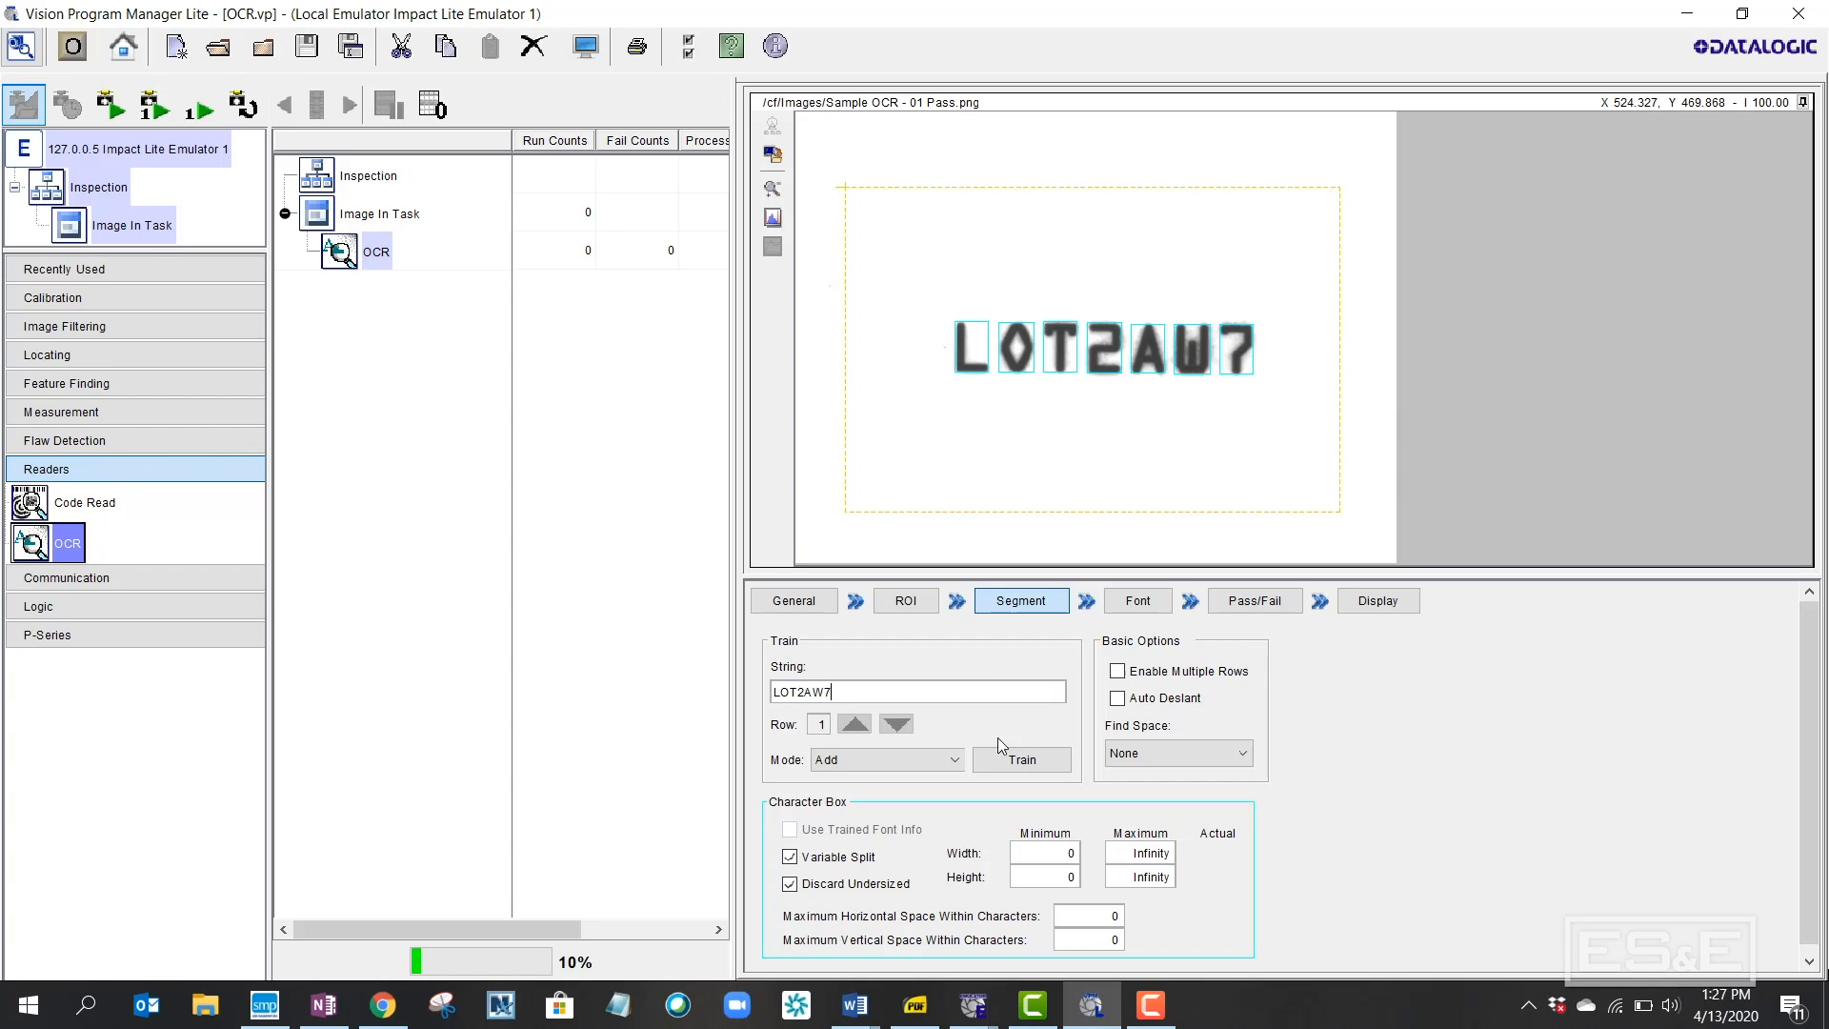
left_click(1013, 762)
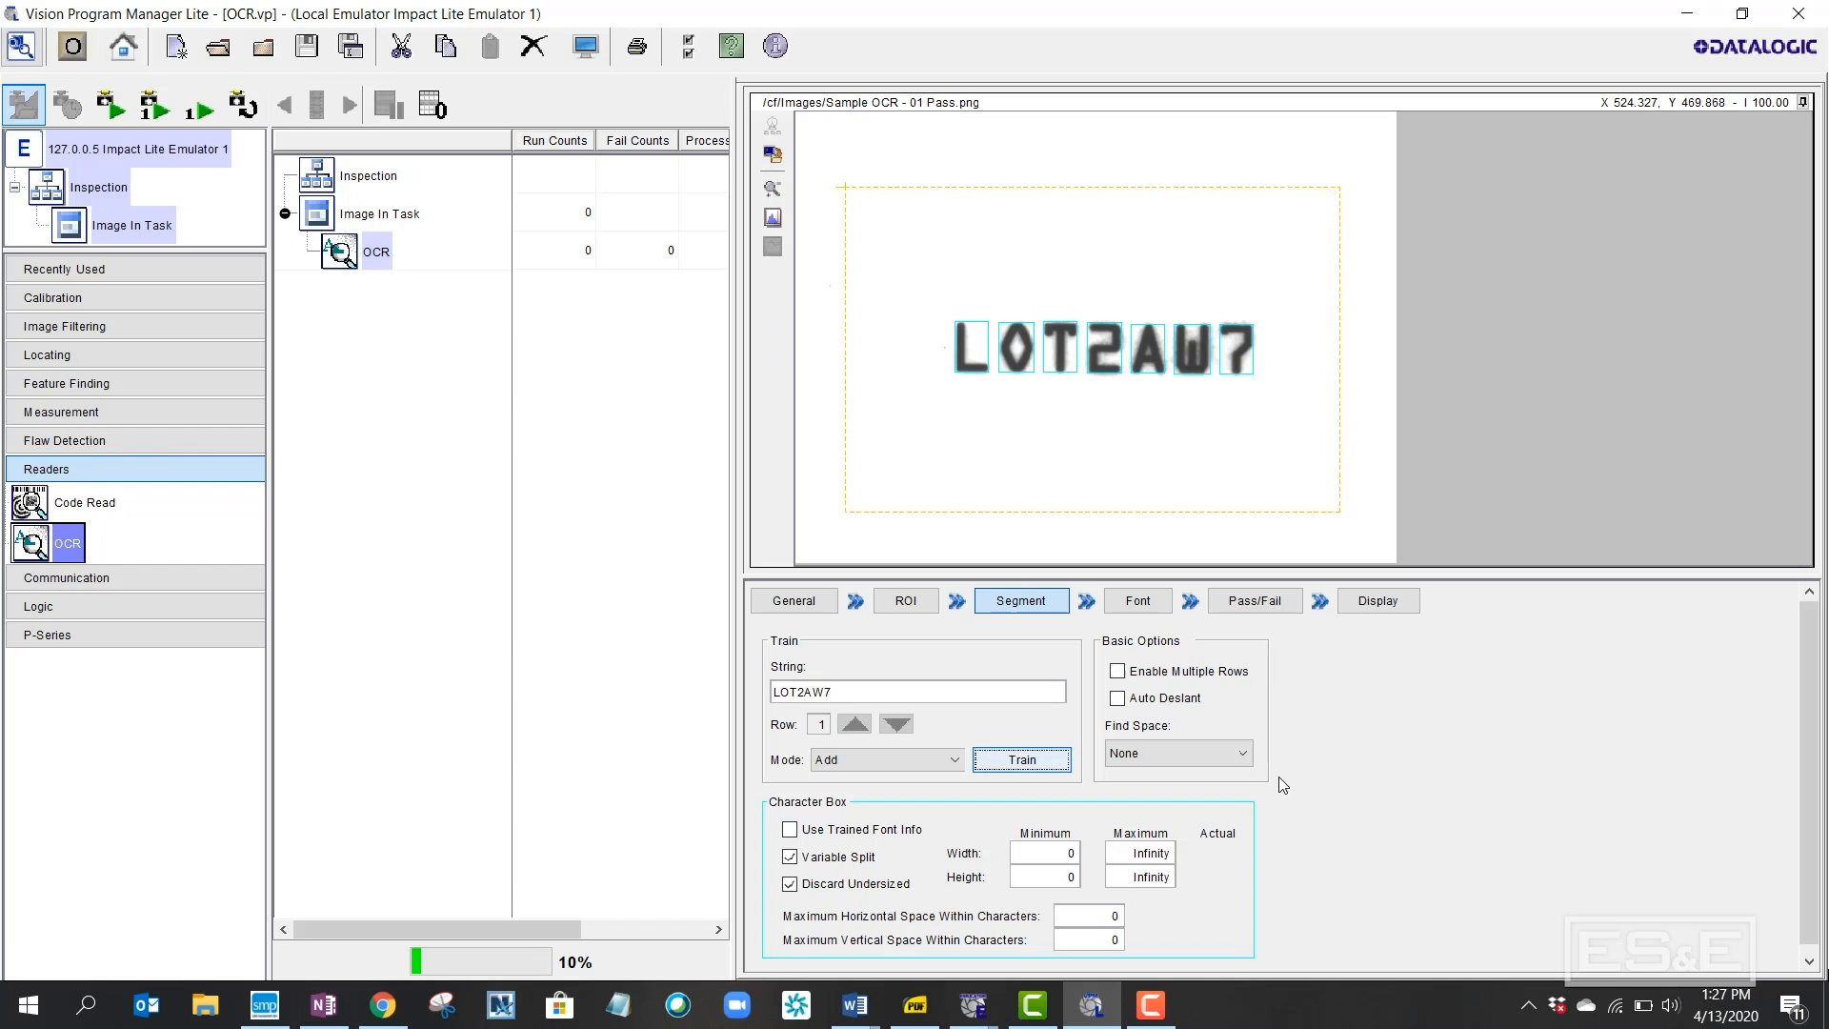
Enable Use Trained Font Info (38×53 maximum) and check the measured sizes of L, T, A, W and 7
left_click(792, 832)
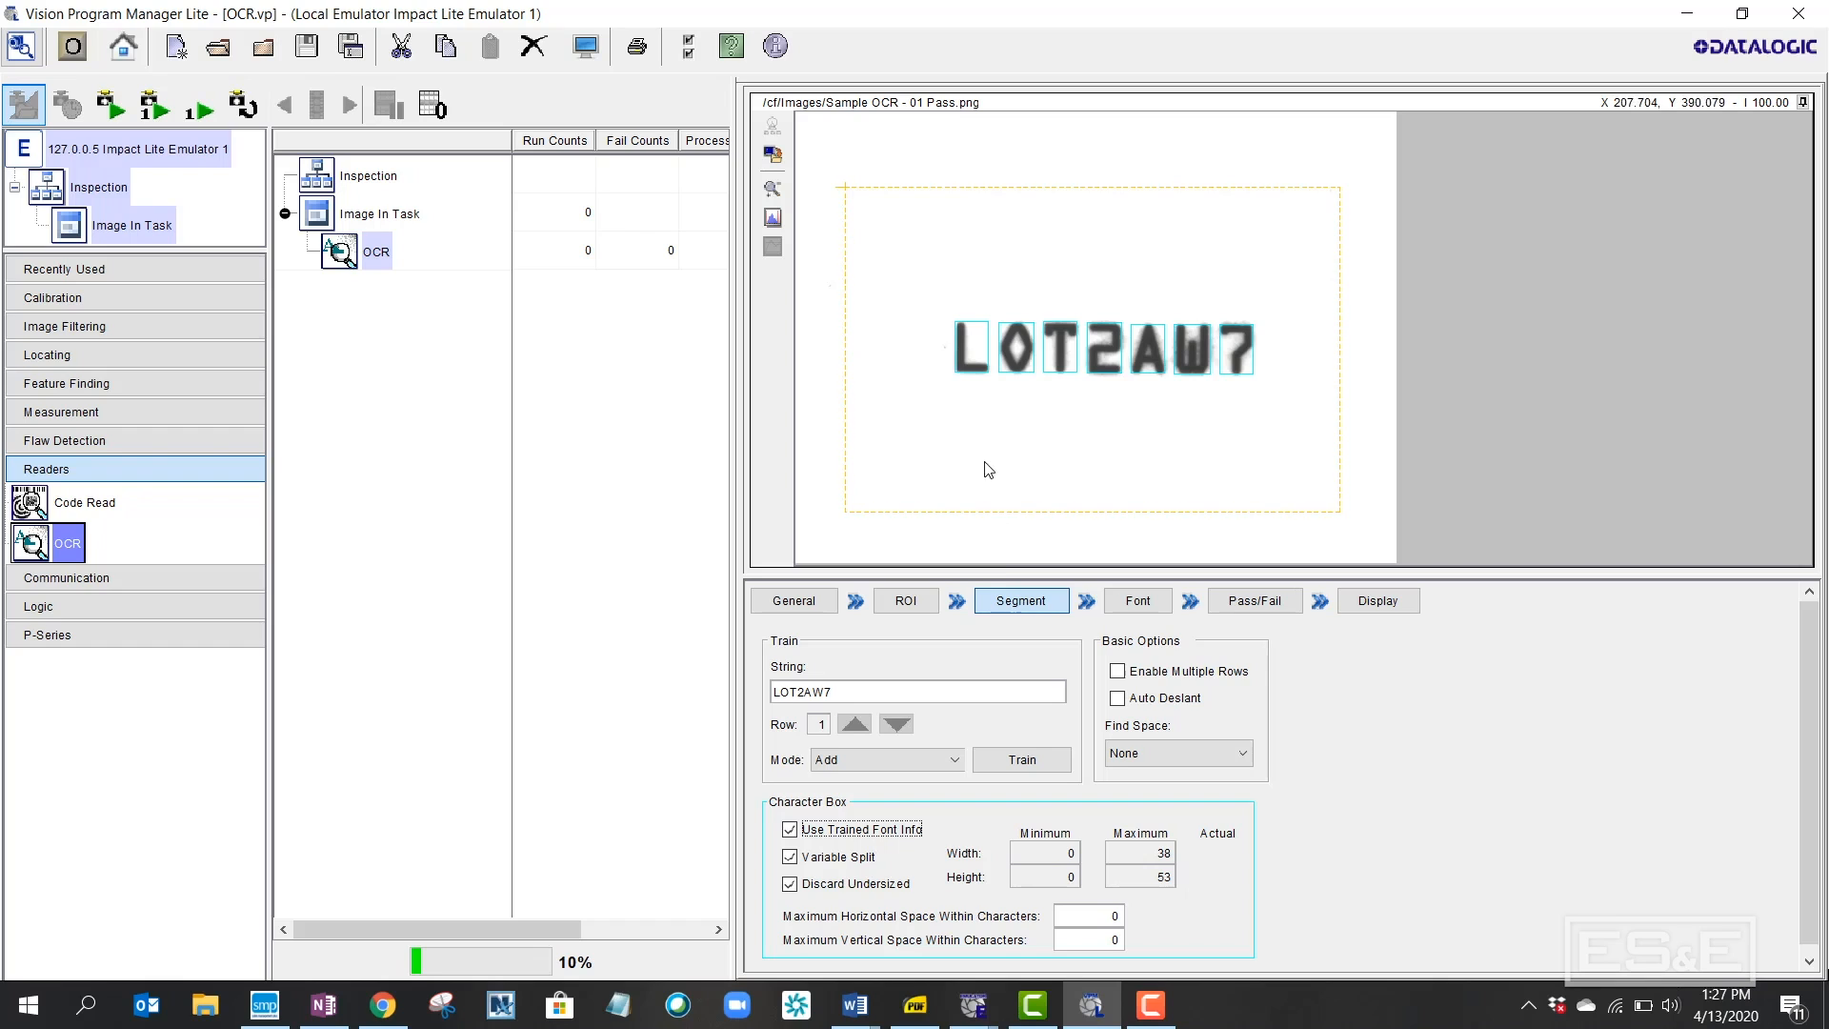
left_click(972, 377)
left_click(1060, 379)
left_click(1152, 381)
left_click(1192, 379)
left_click(1237, 379)
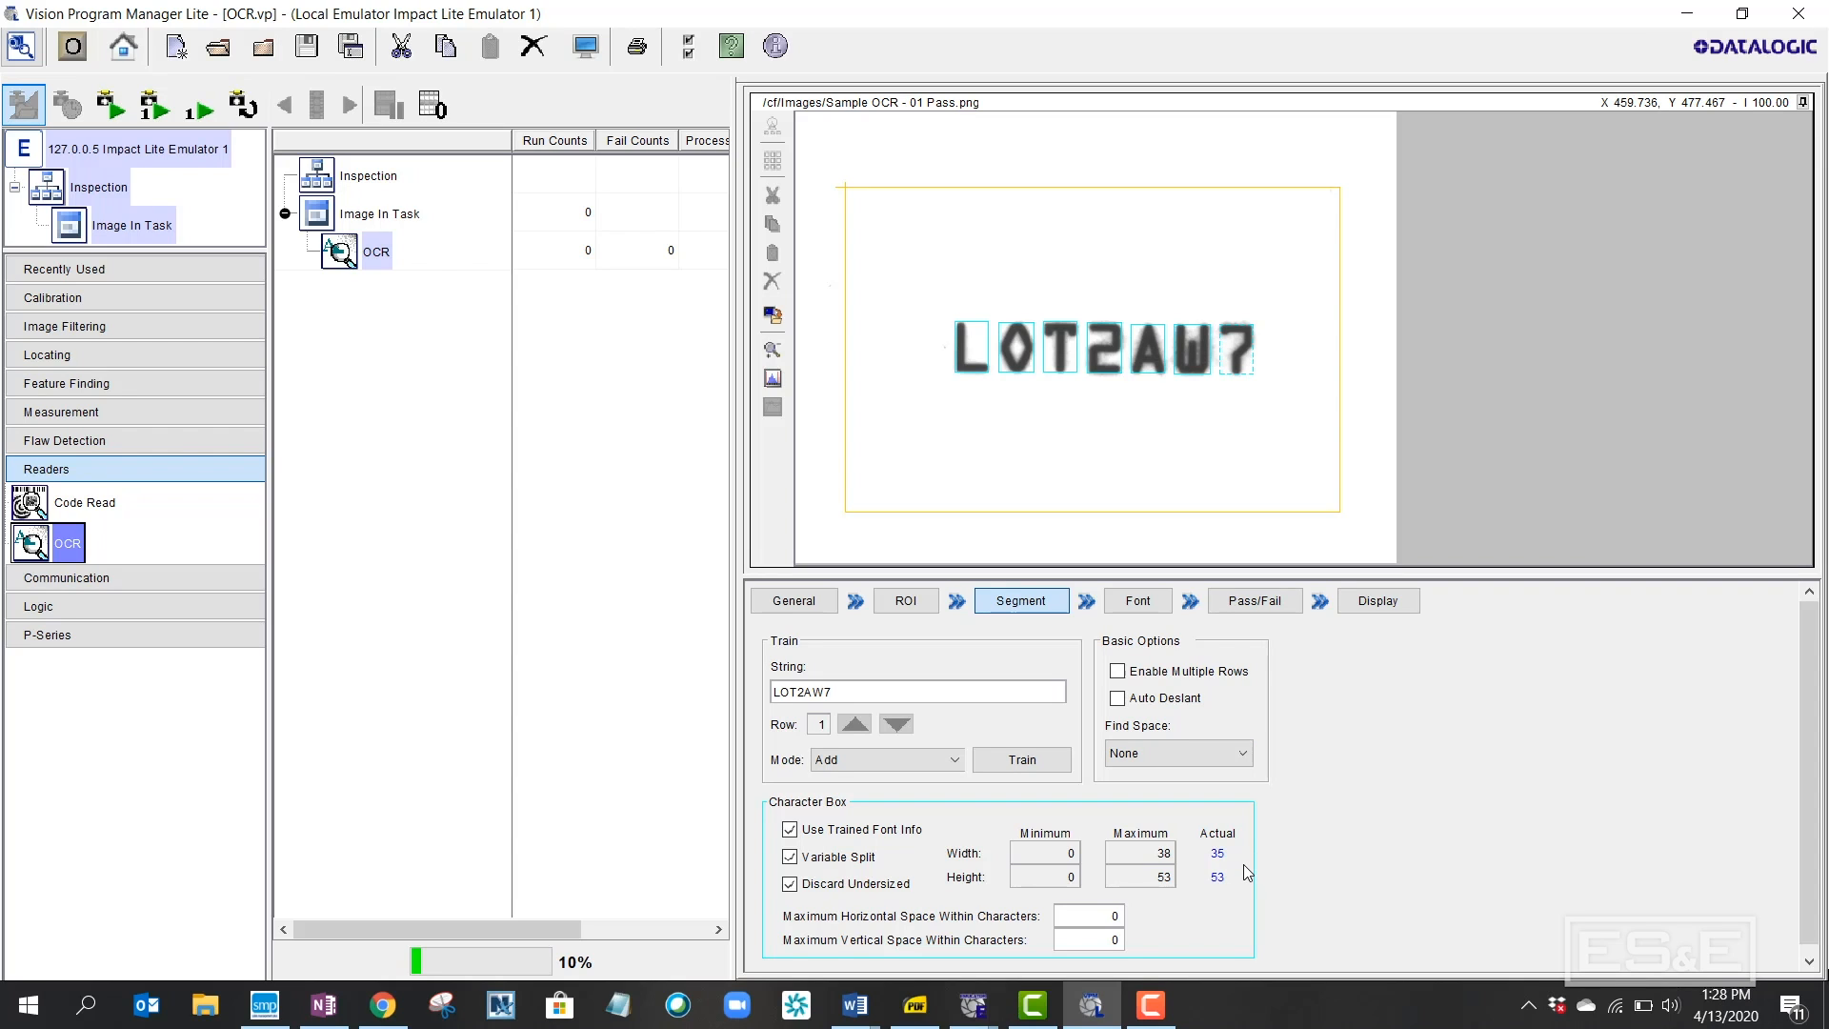
Review the trained 7, A, L, O and T font characters and enable Use Golden Character
left_click(1154, 609)
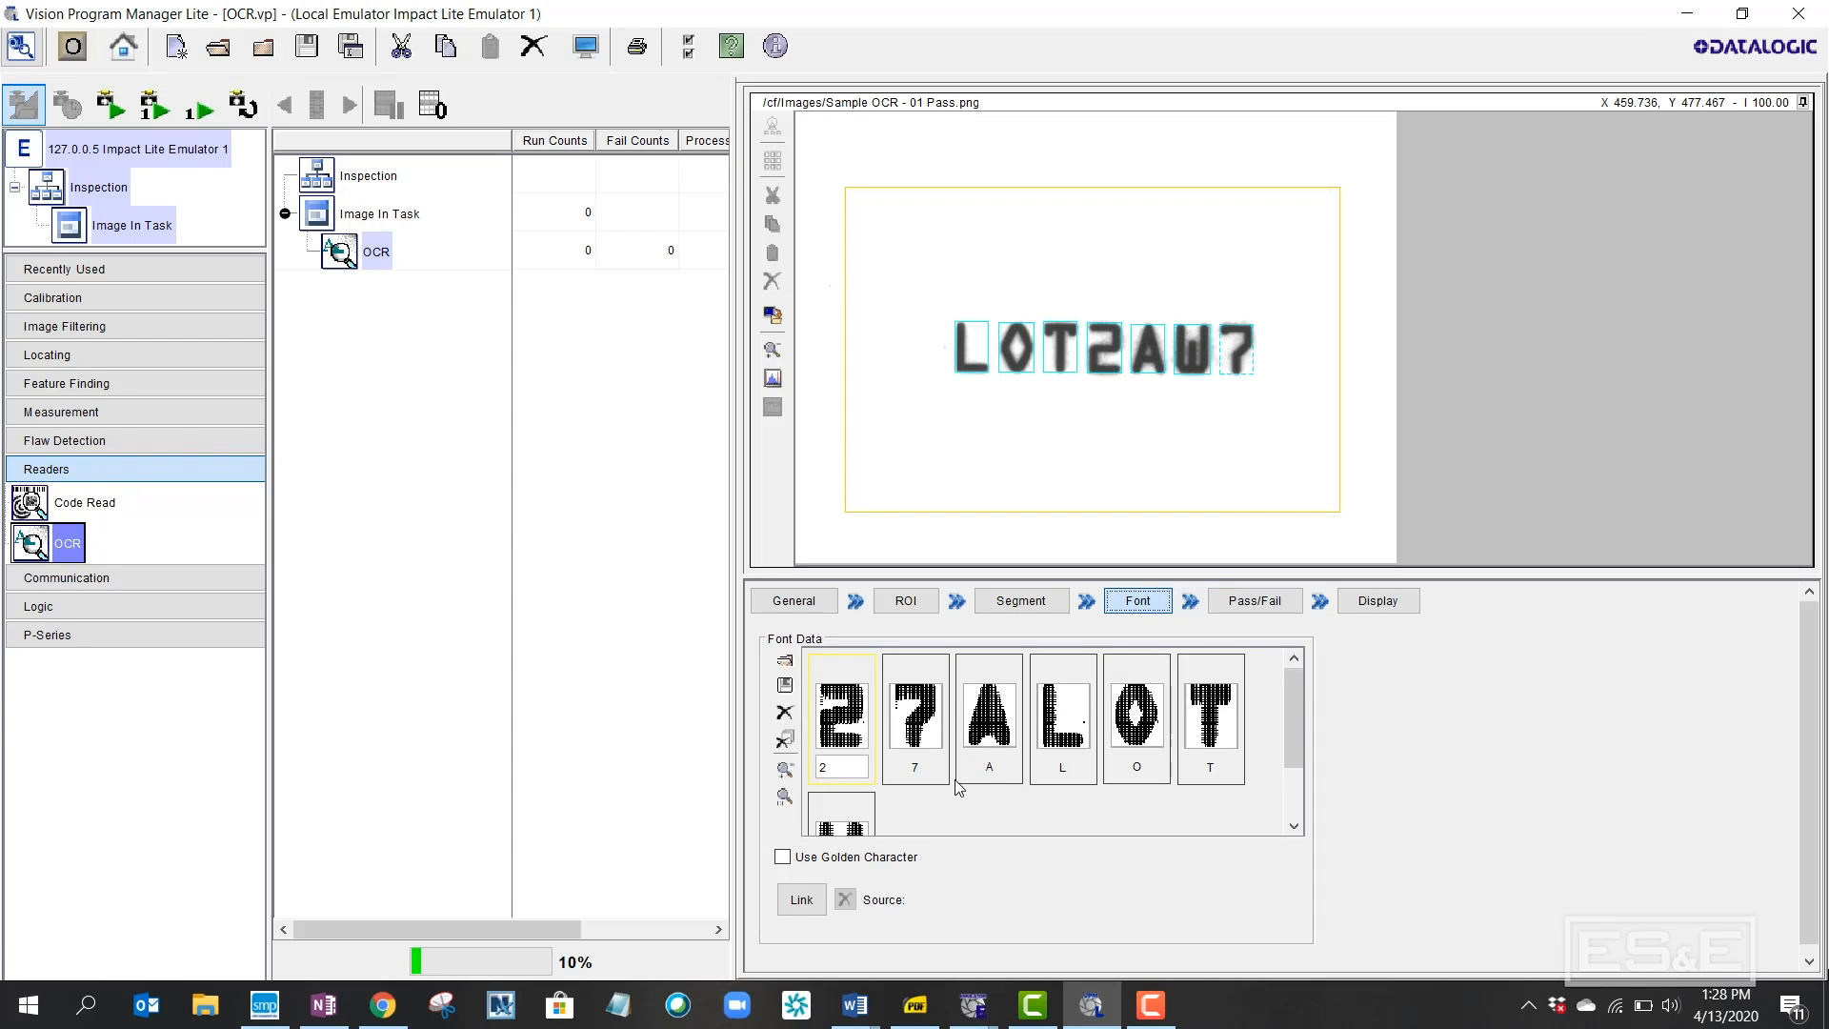
left_click(896, 759)
left_click(1017, 755)
left_click(1077, 759)
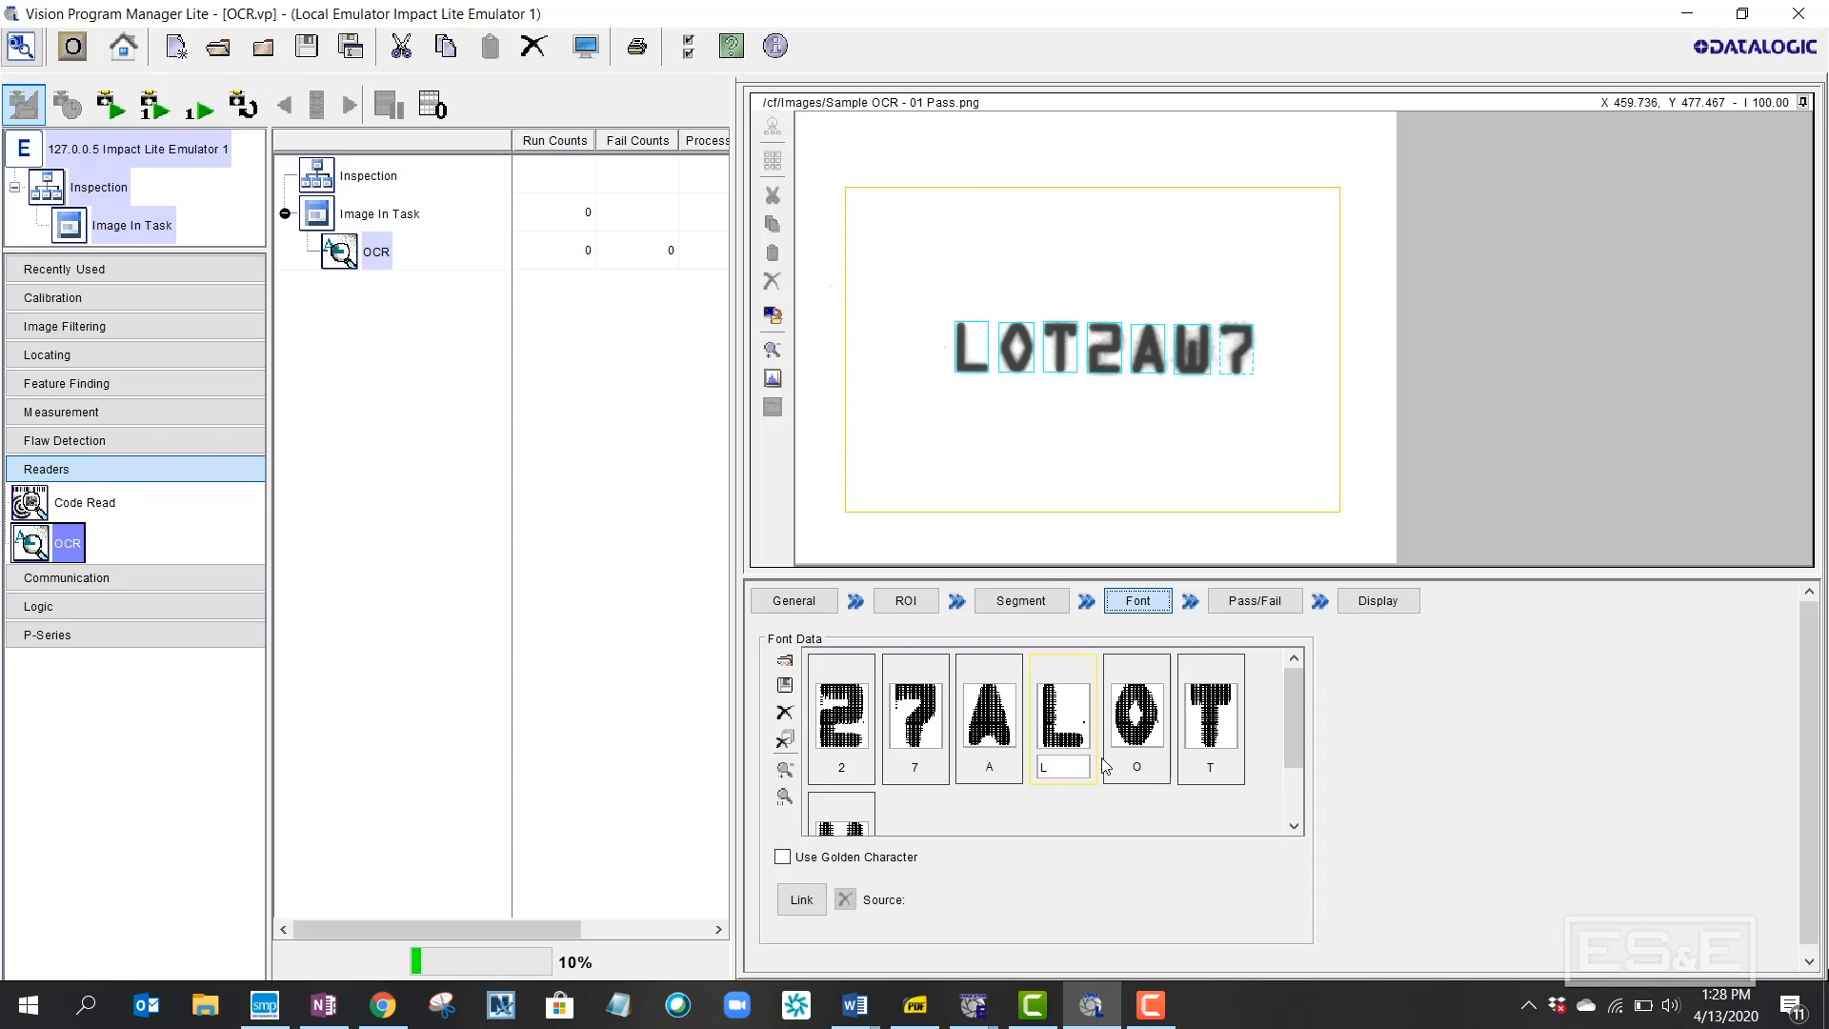
left_click(1117, 762)
left_click(1201, 760)
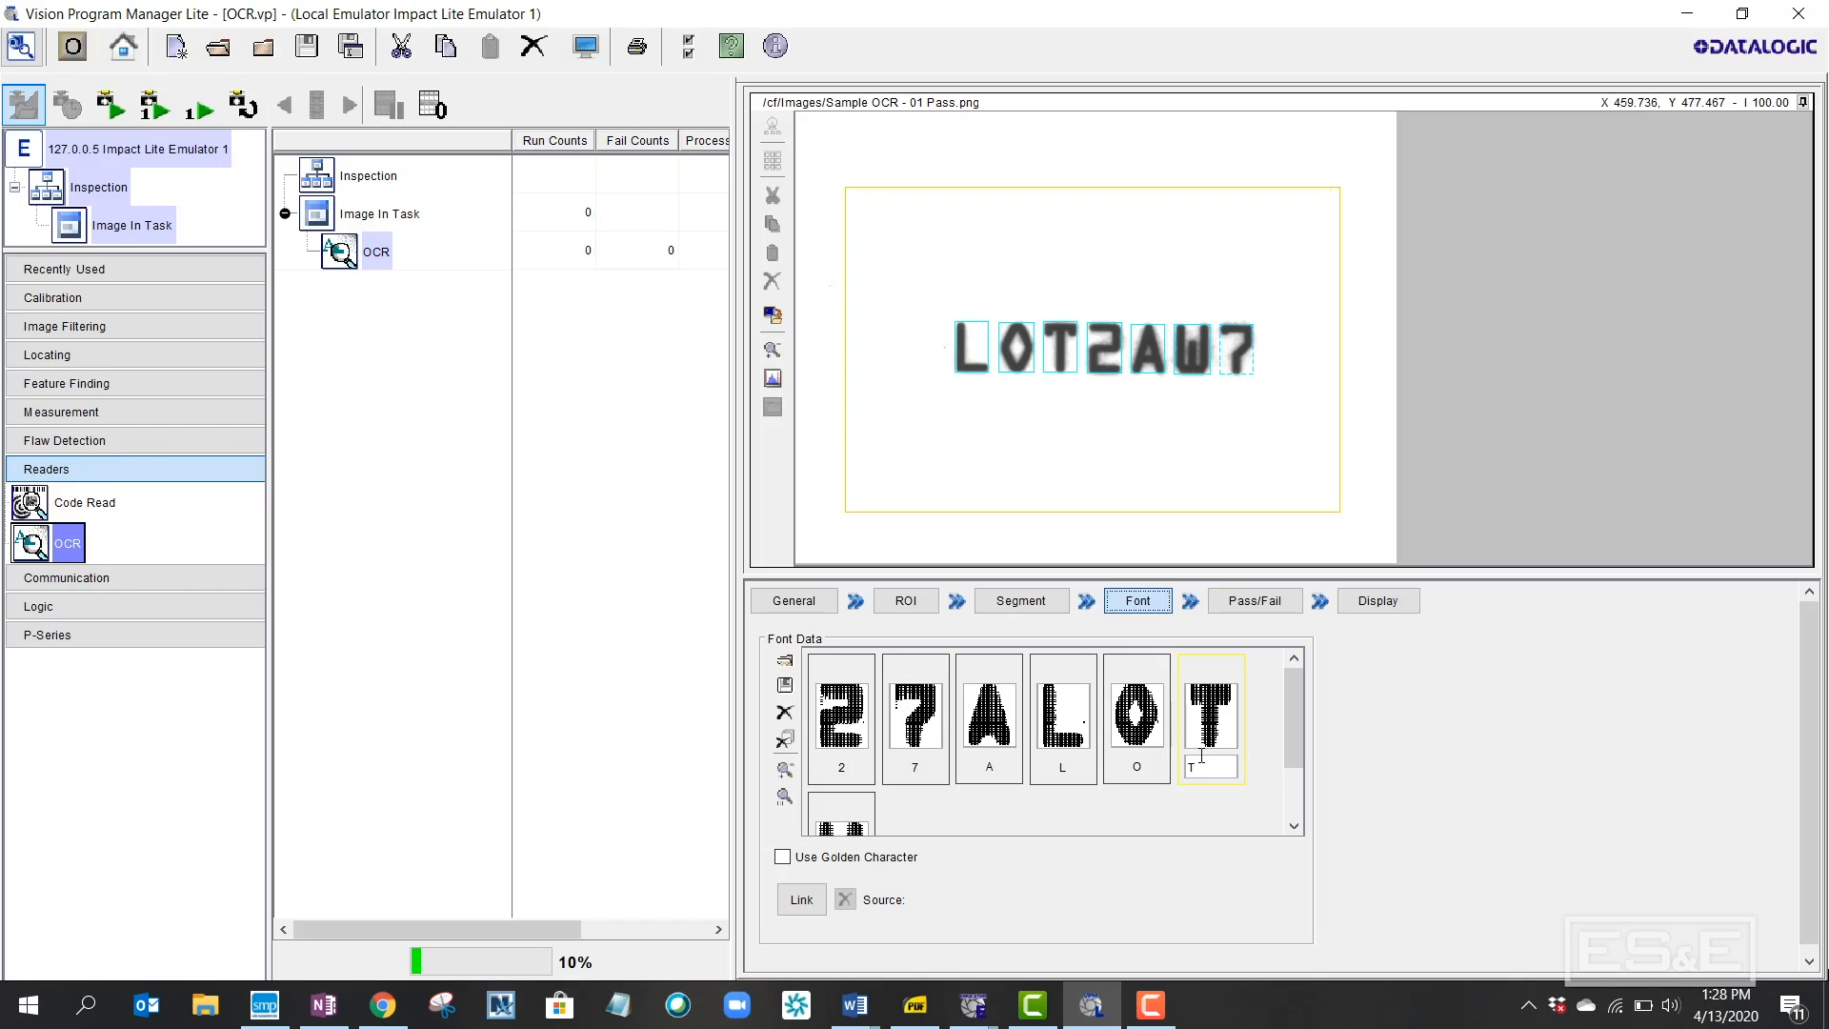
left_click(783, 859)
Review the Minimum Match Score tolerance and set the OCR verify string to LOT2AW7
left_click(1267, 602)
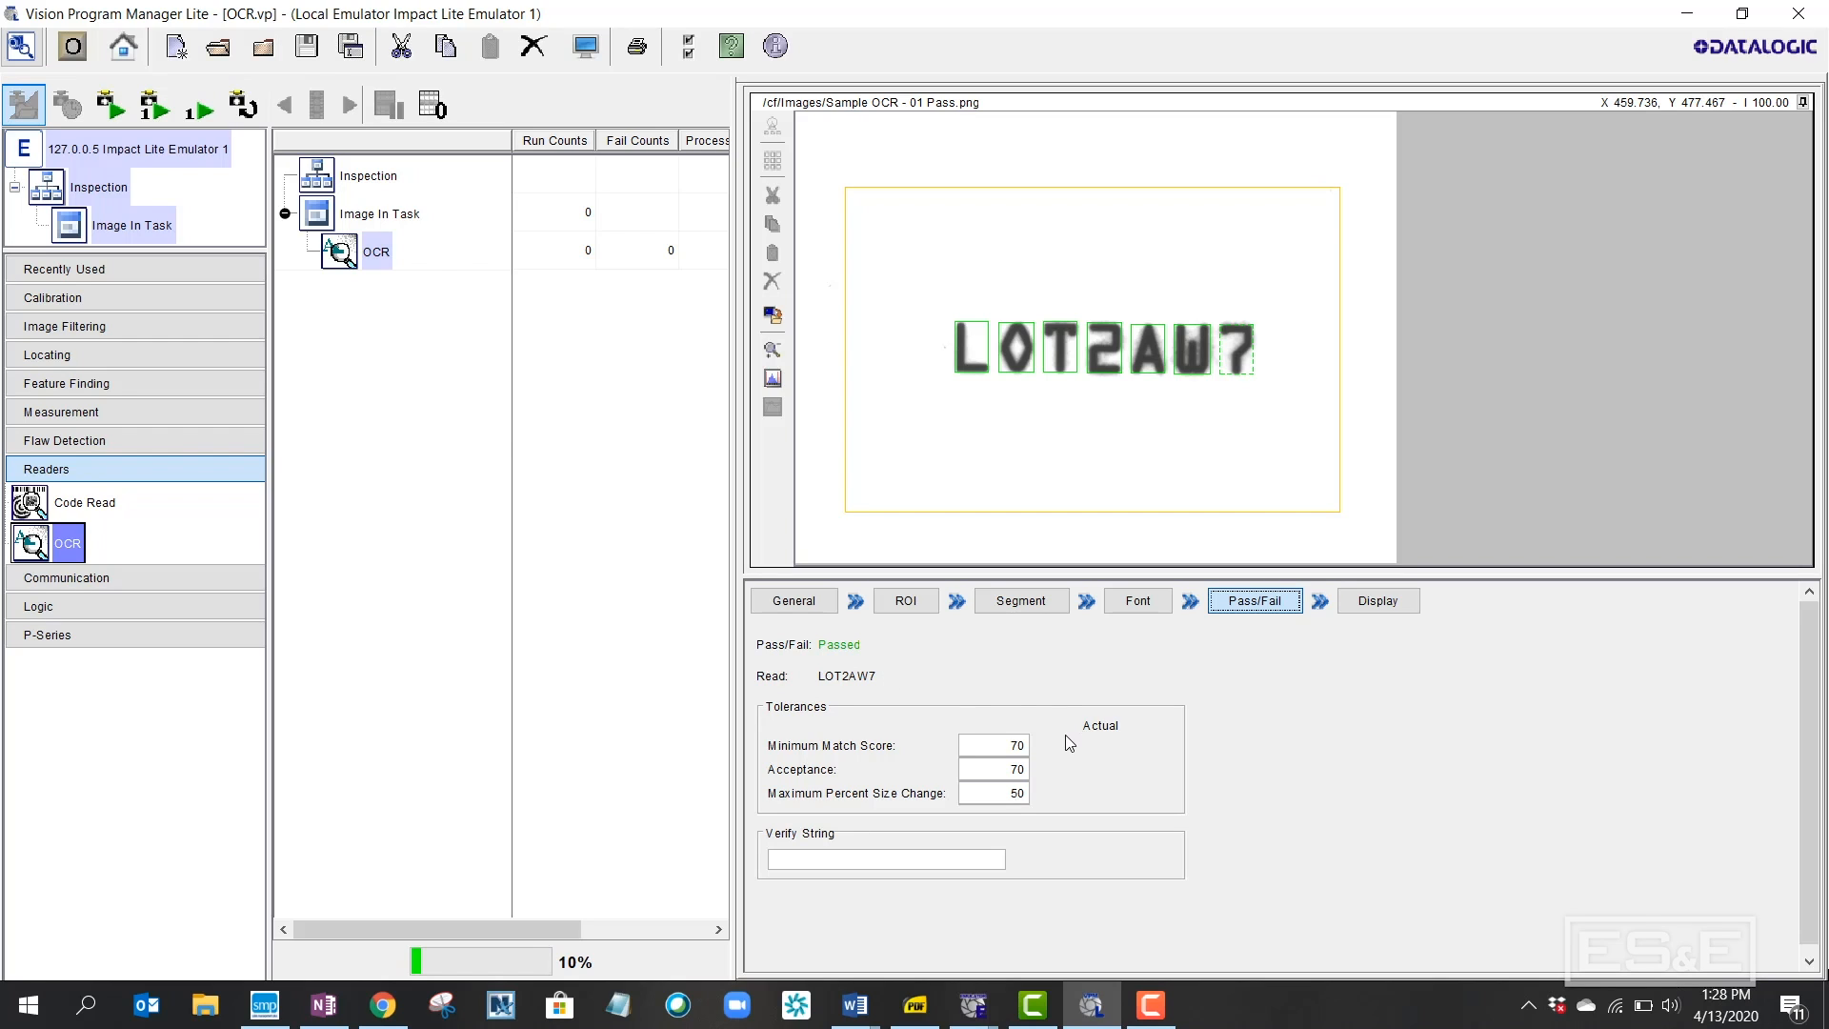
left_click(1016, 746)
type("OT2AW7")
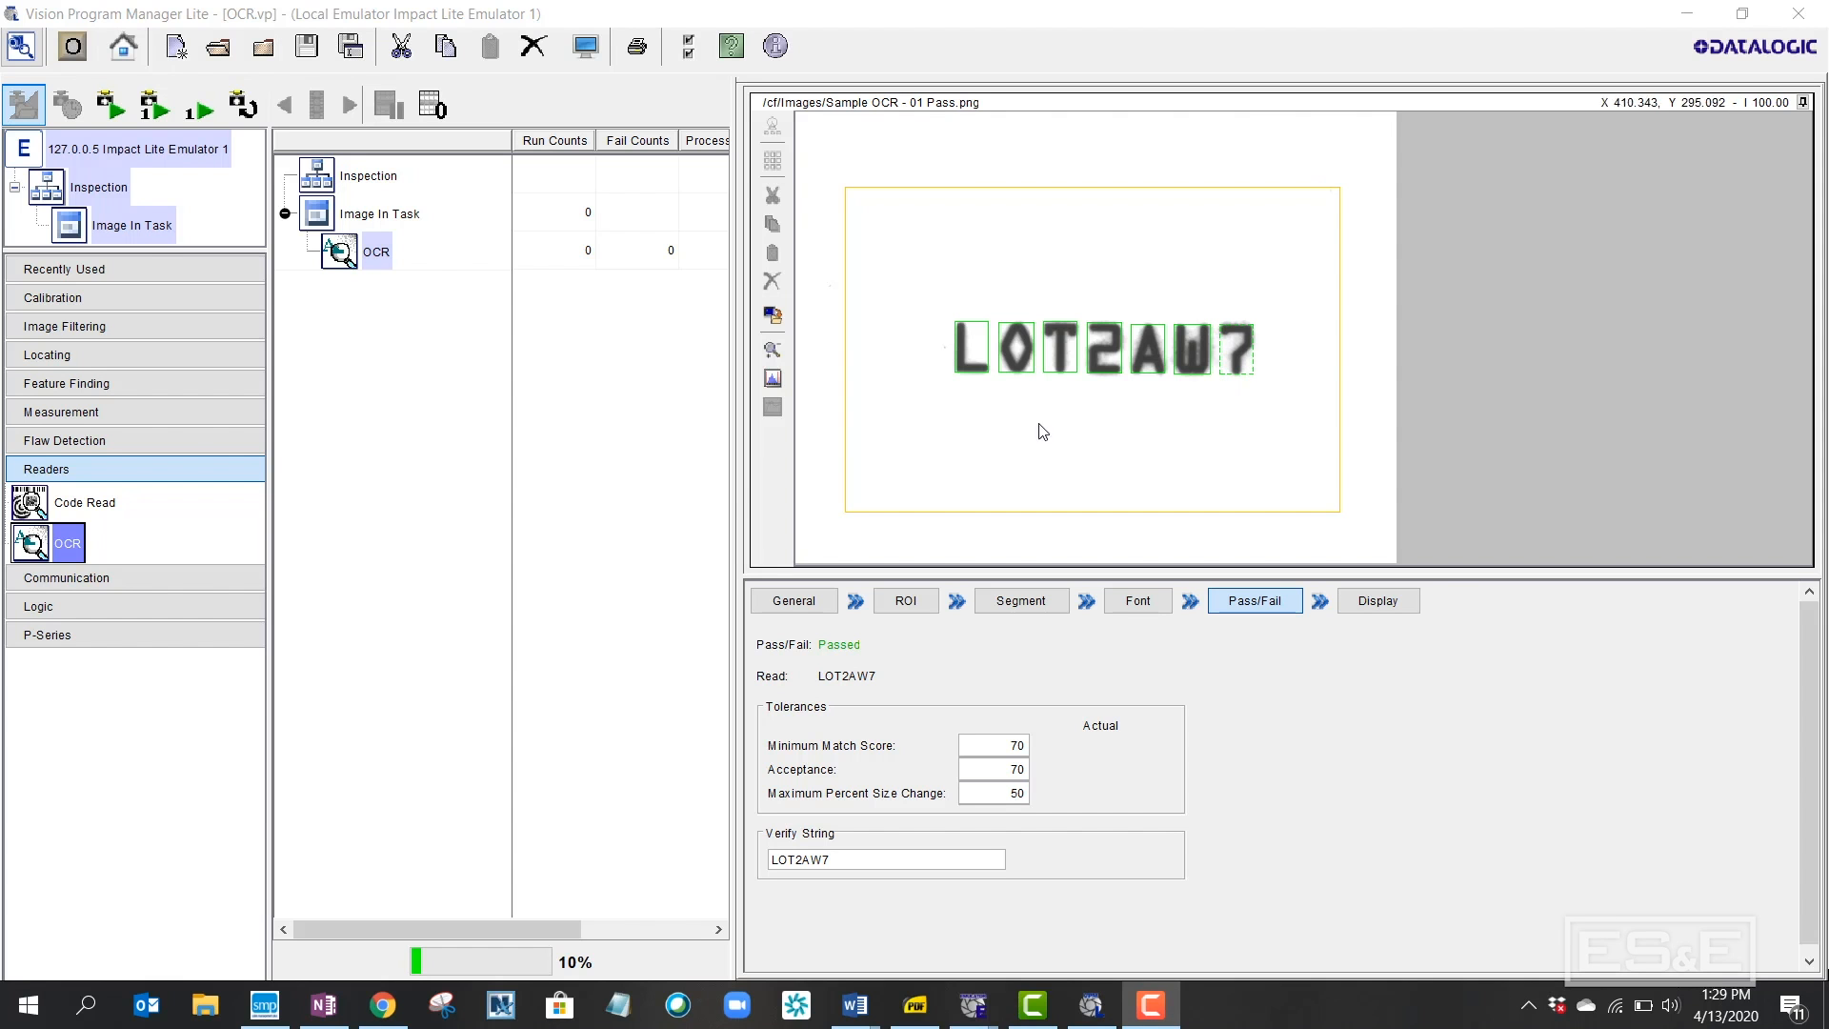
Insert a Pass Fail logic tool after OCR and add a Green Red Spot under its Pass branch
left_click(248, 578)
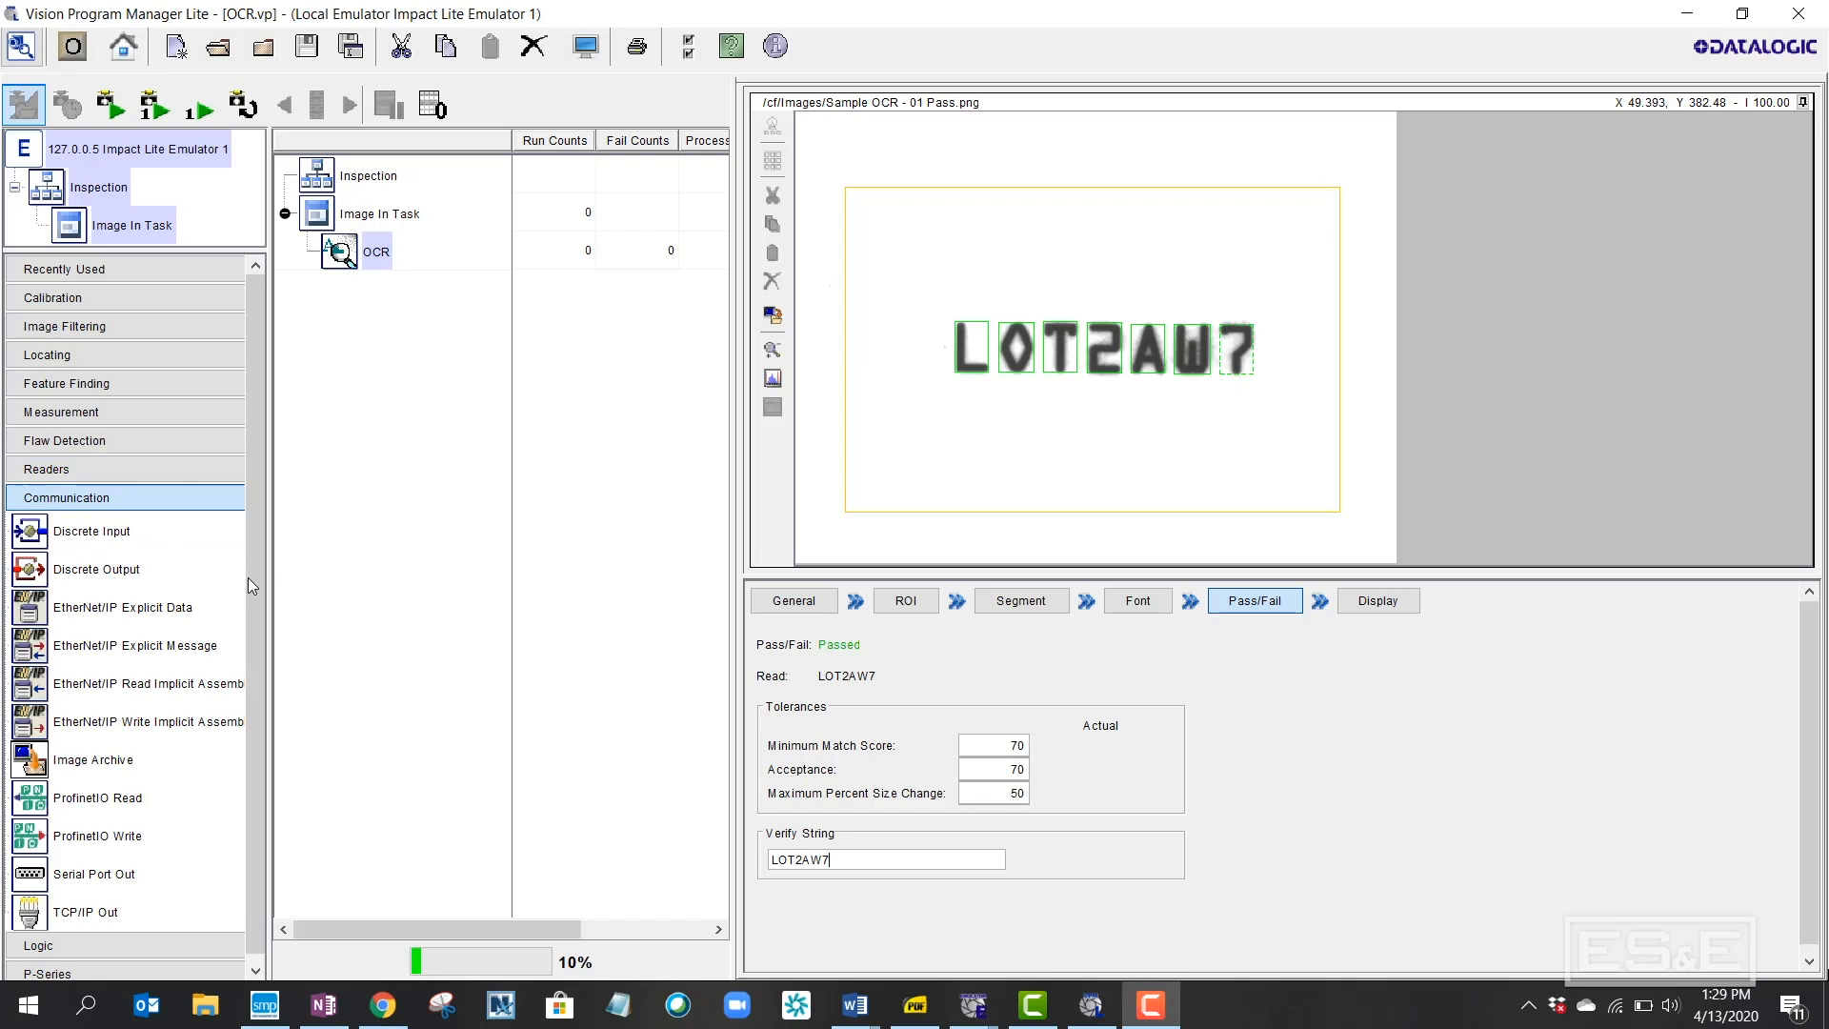
left_click(220, 504)
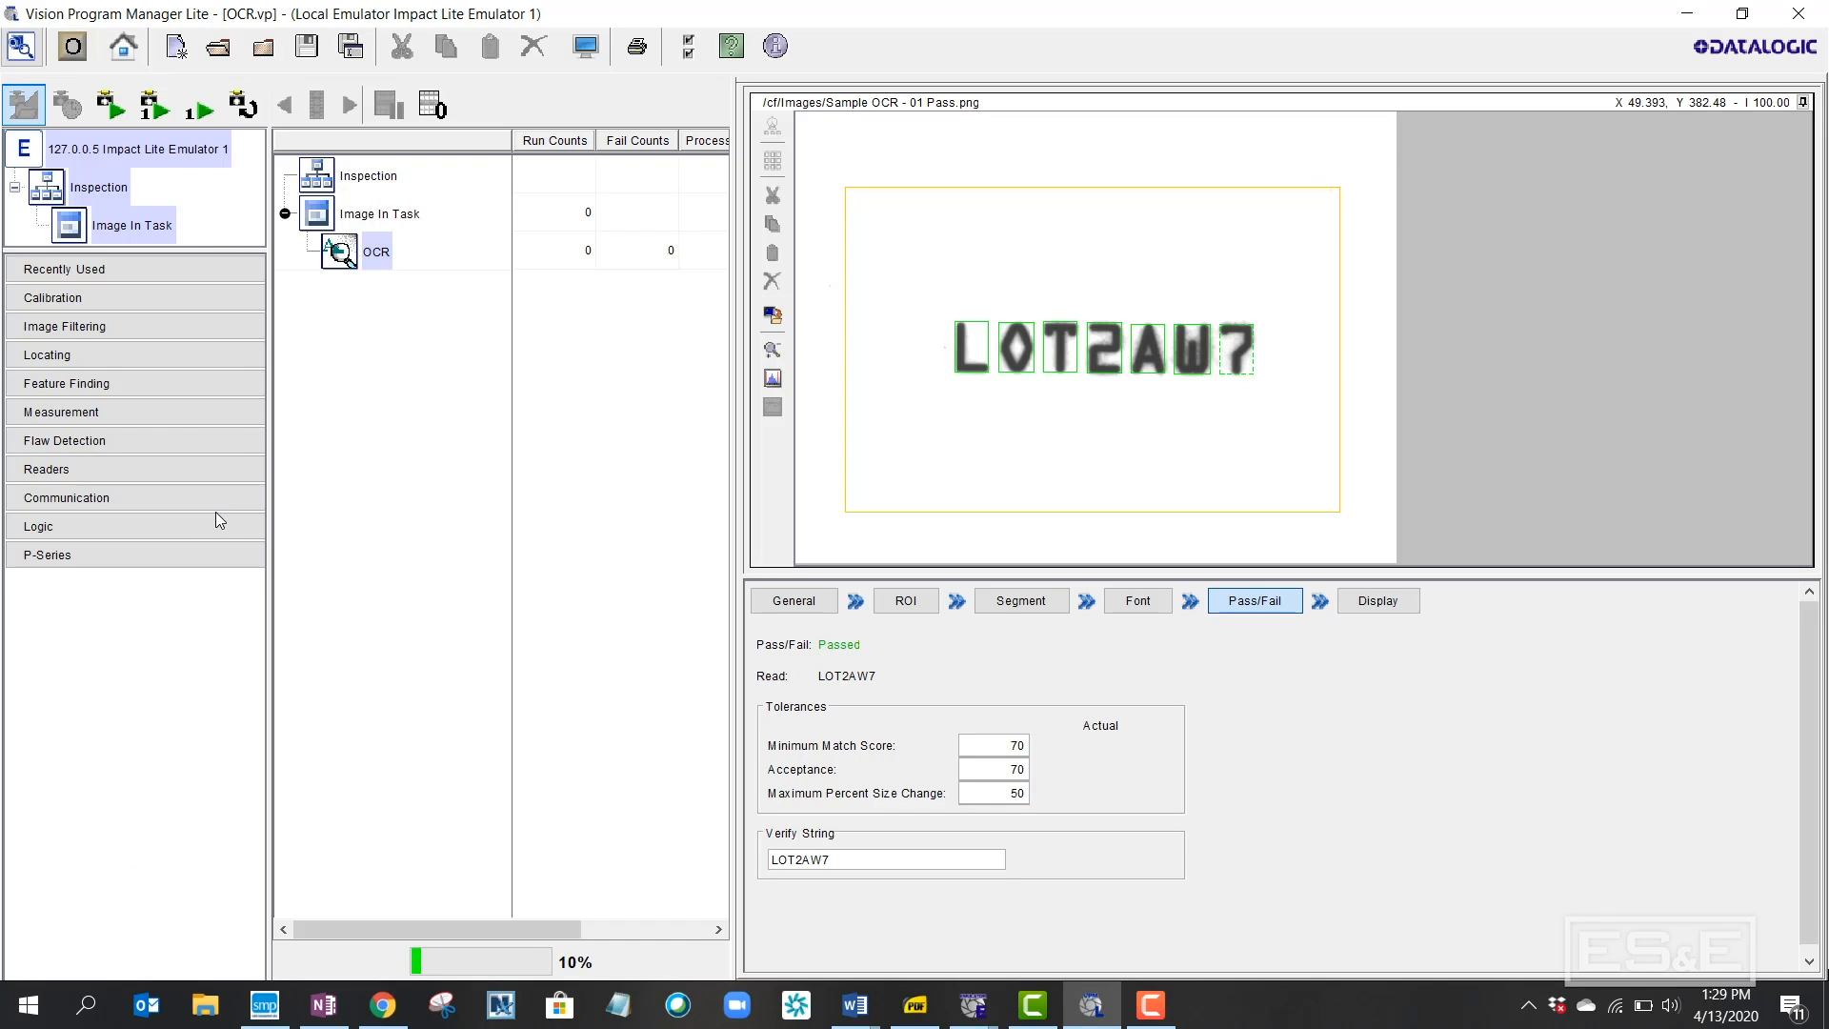
left_click(214, 530)
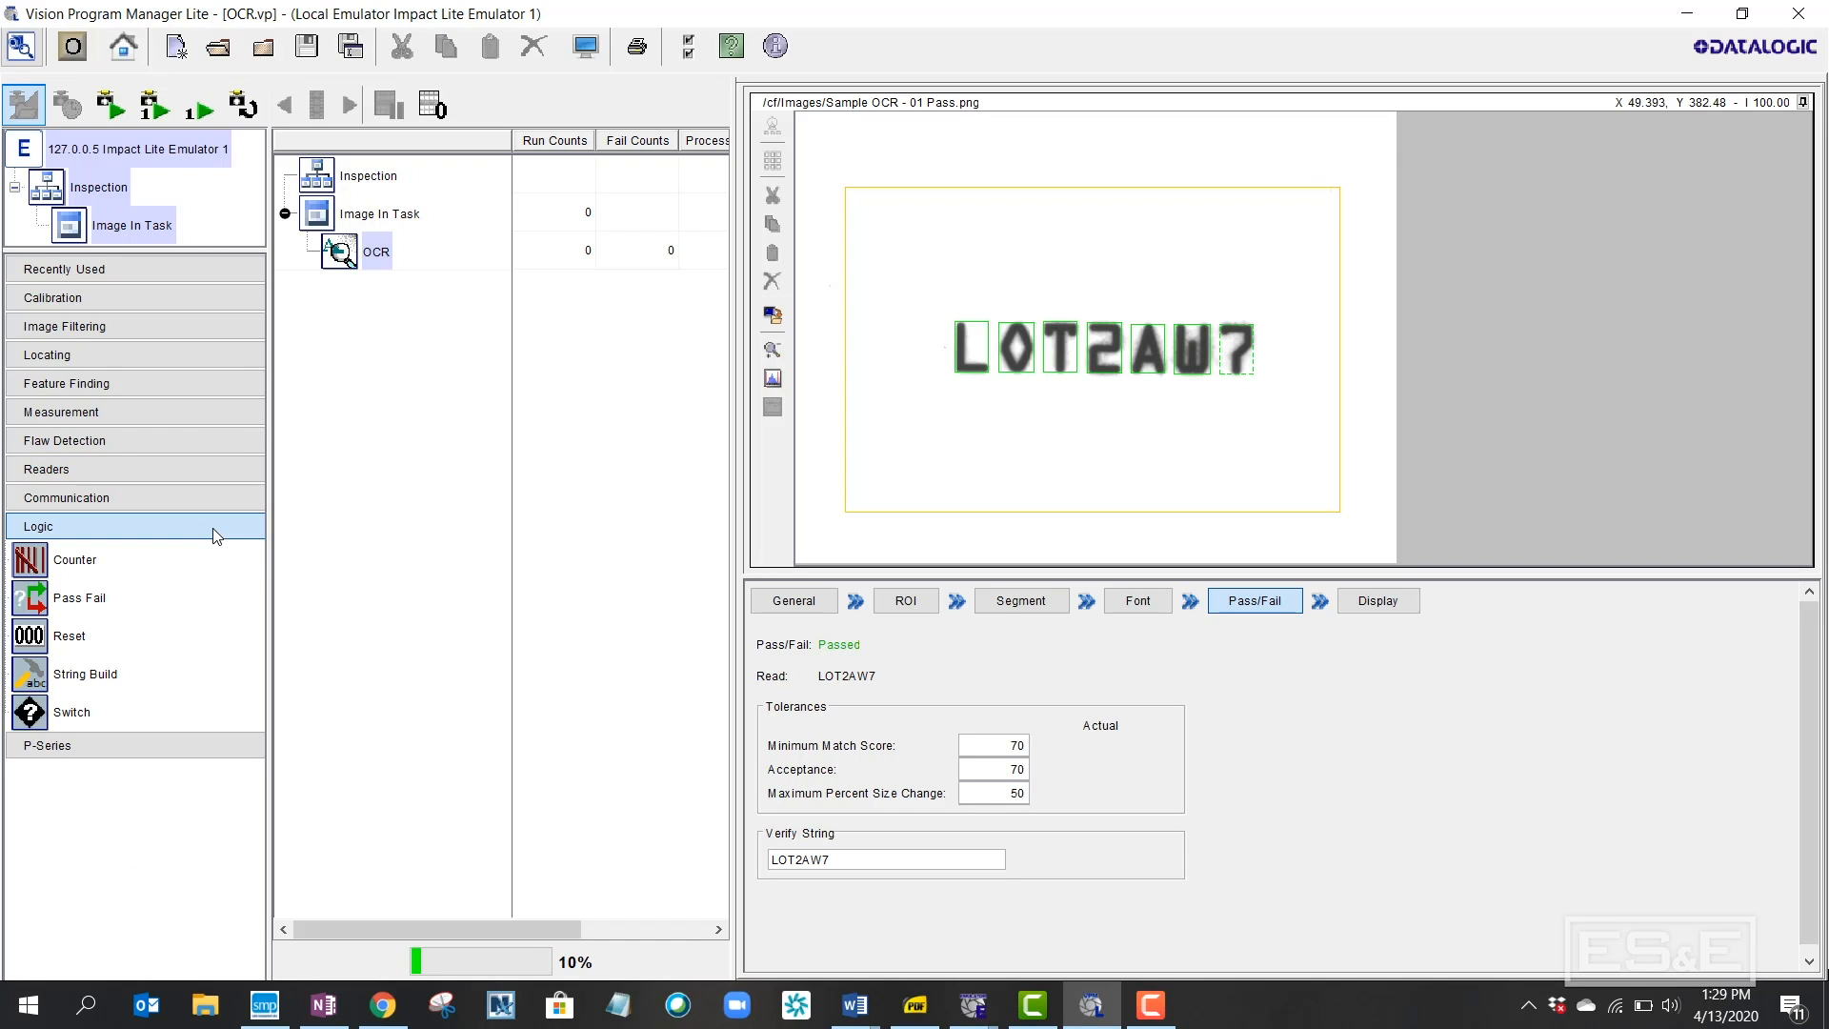
left_click(100, 605)
left_click_drag(98, 604, 358, 559)
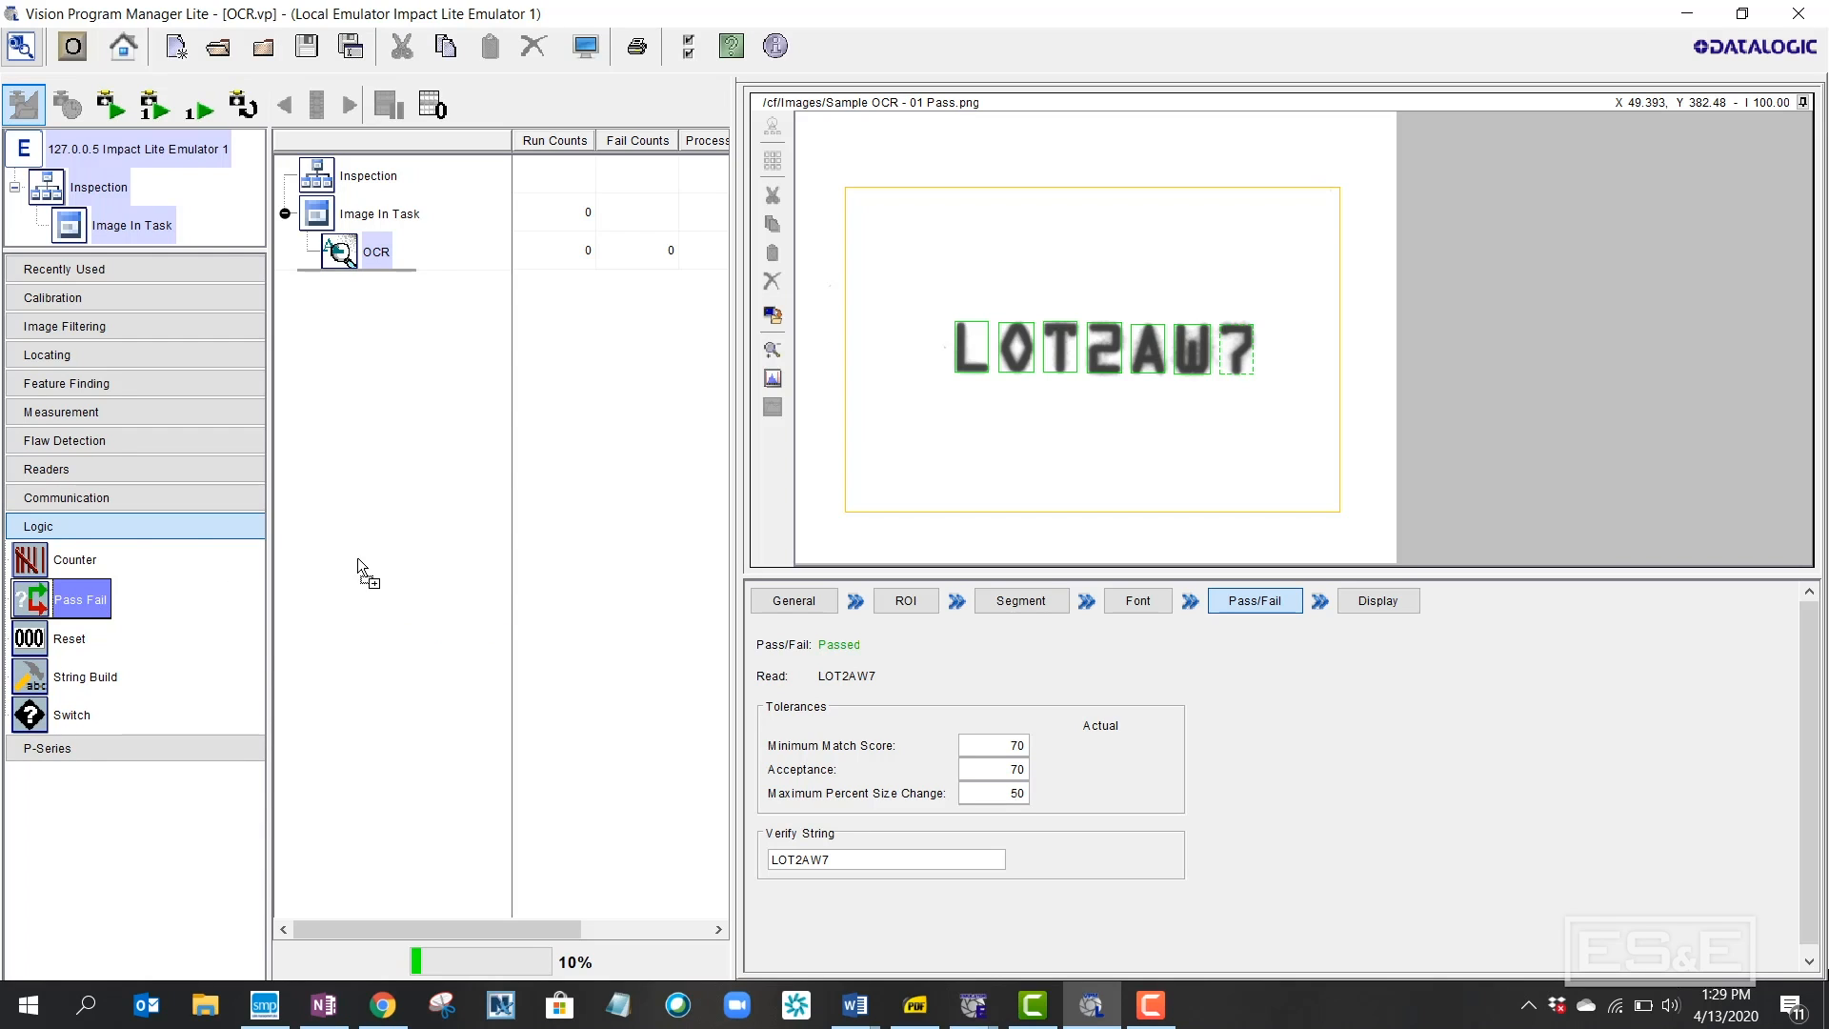
left_click_drag(373, 261, 373, 260)
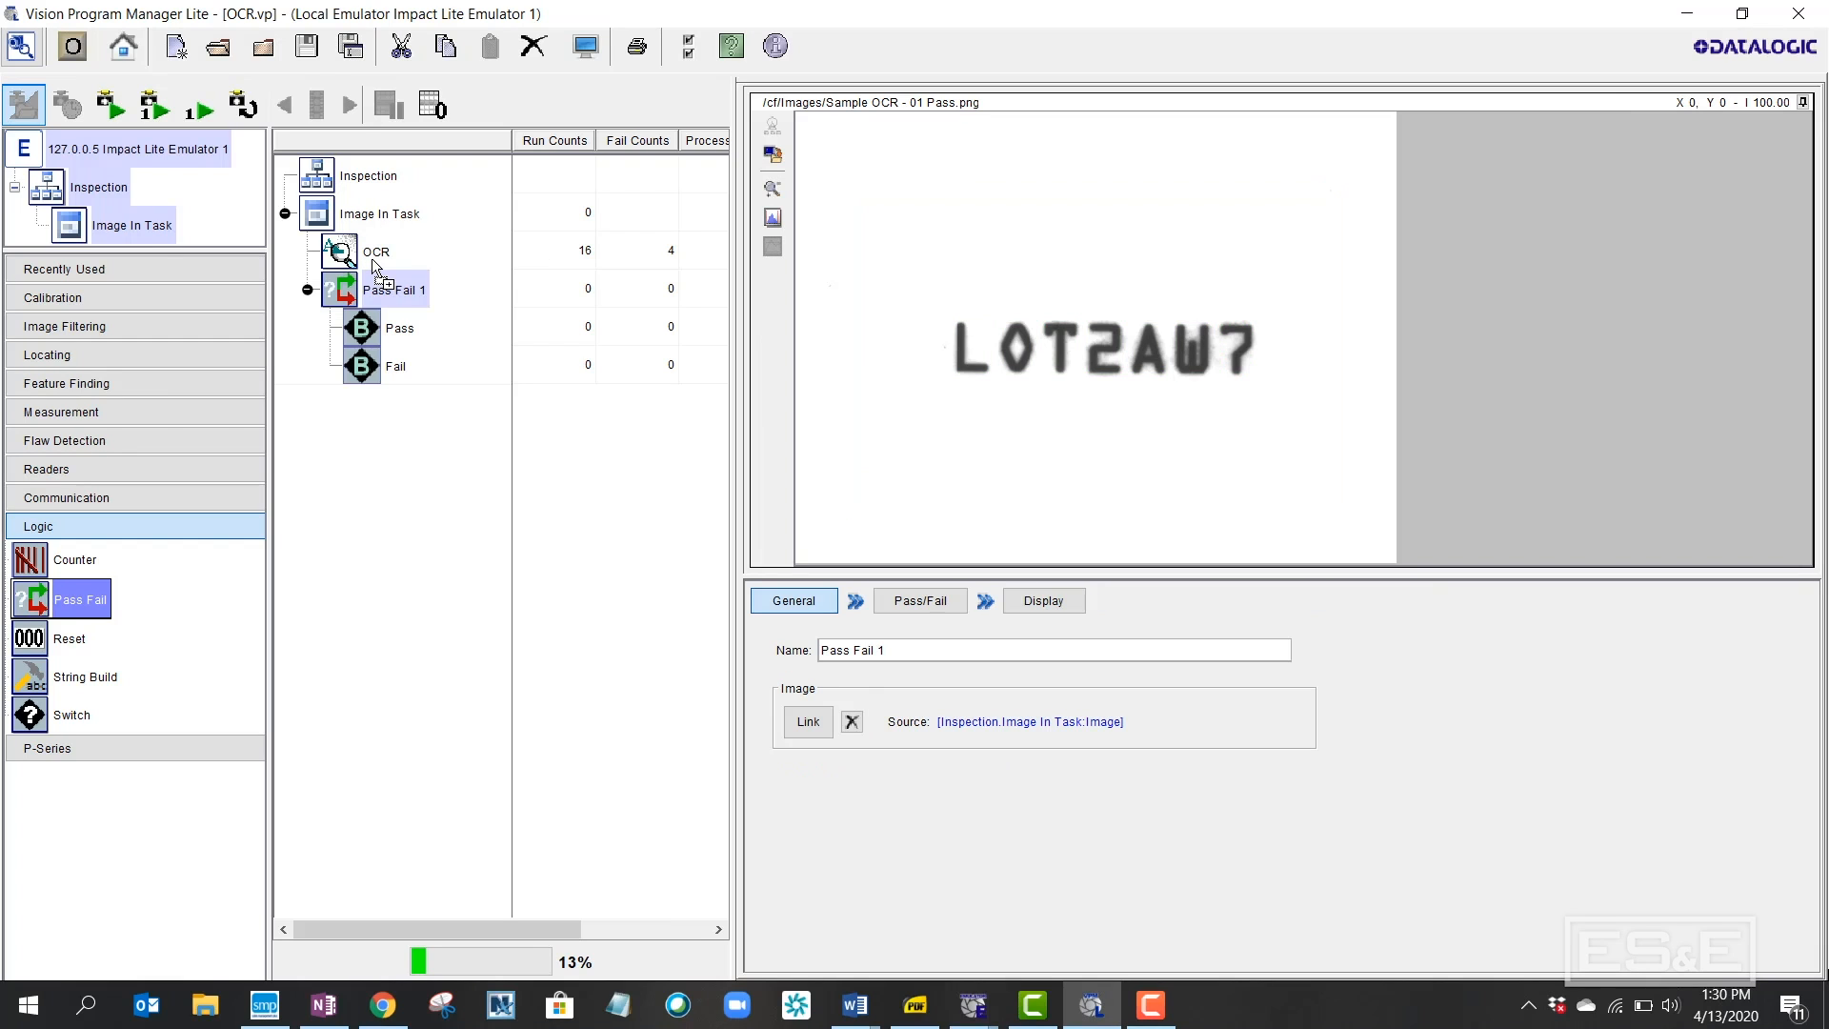
left_click(255, 751)
left_click_drag(125, 592, 376, 329)
Place a second Green Red Spot tool under the Pass Fail tool's Fail branch
left_click_drag(328, 598, 418, 490)
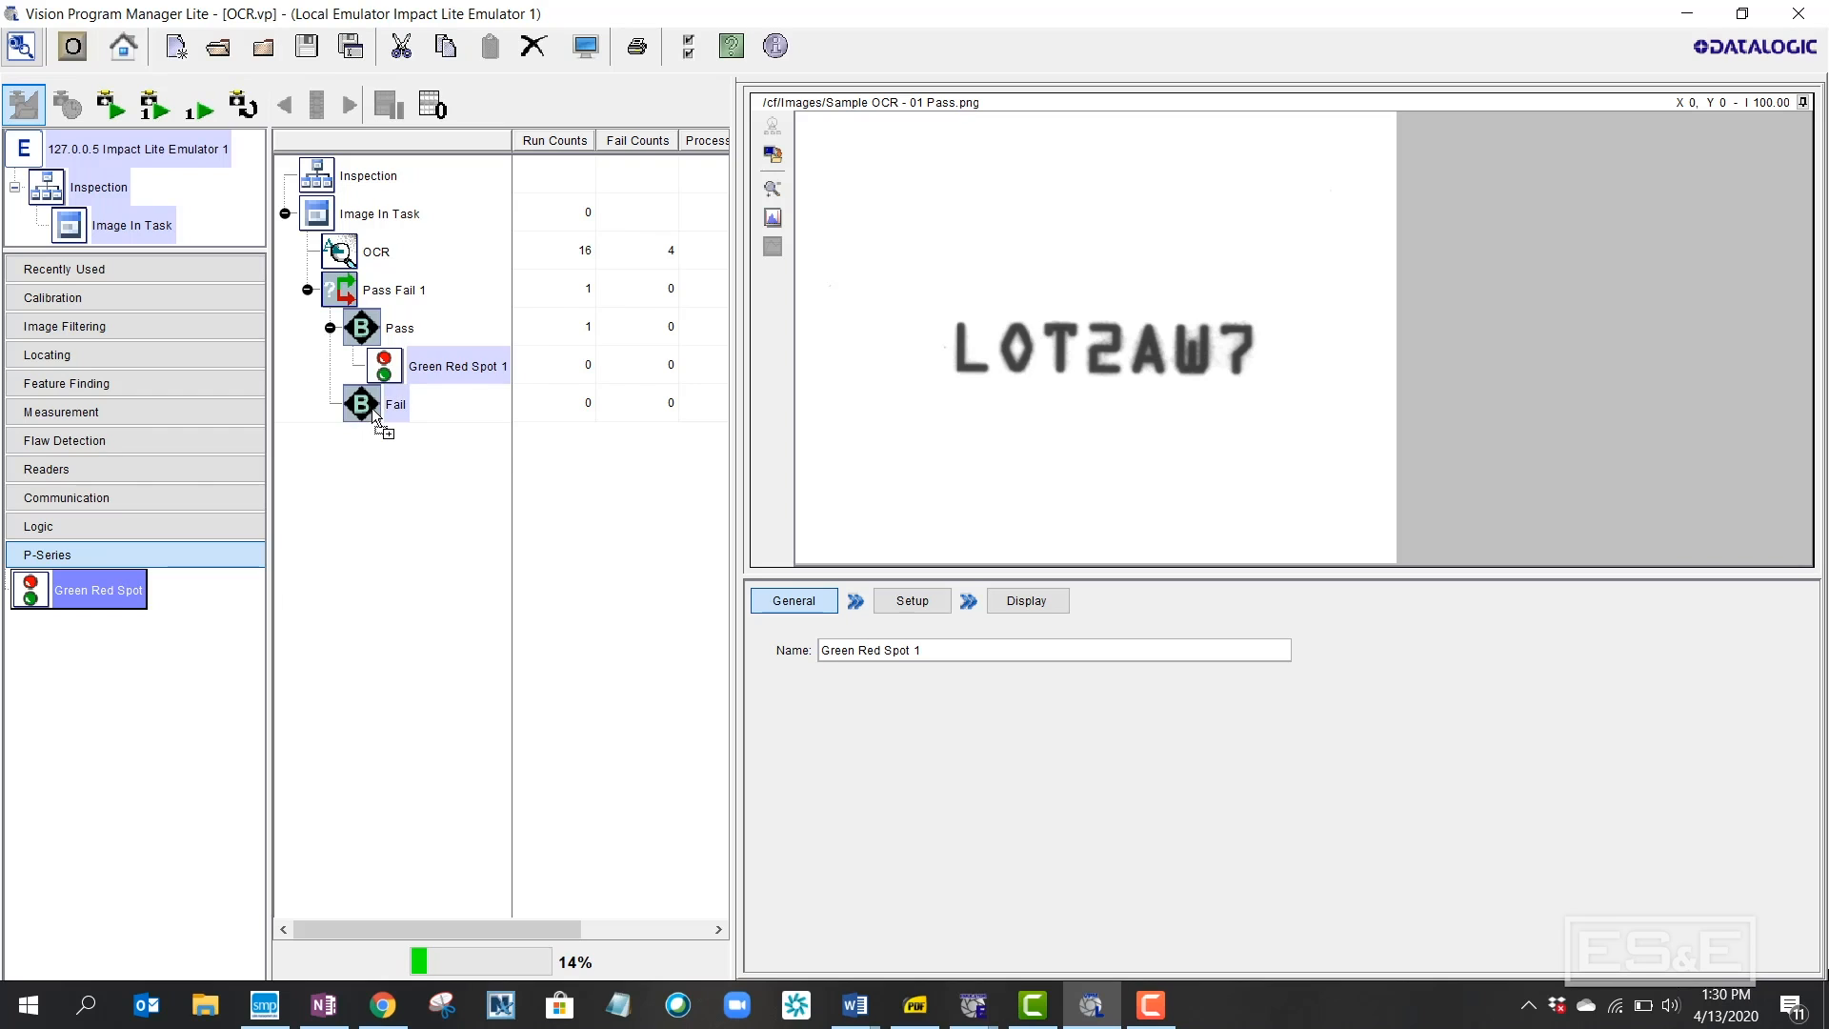
left_click_drag(375, 416, 374, 414)
left_click(340, 285)
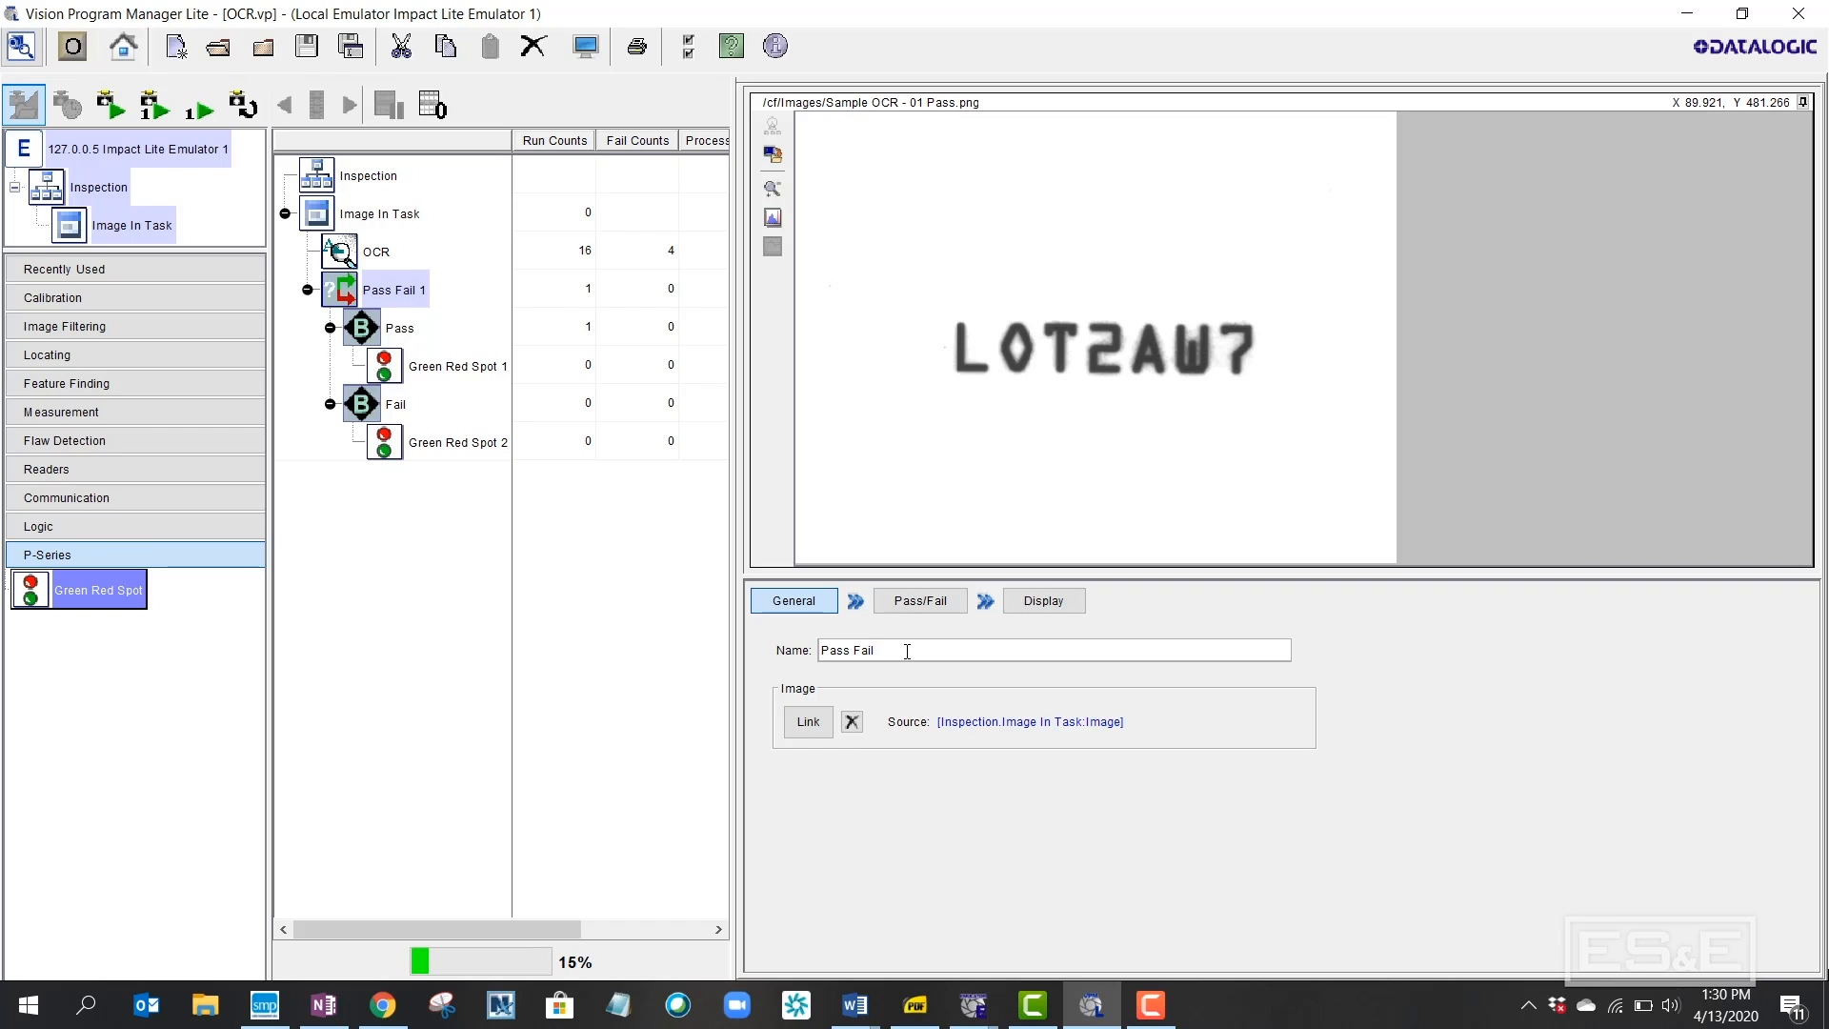
Keep All Tools Must Pass as the Pass Fail criteria and select all its display-mode properties
left_click(912, 602)
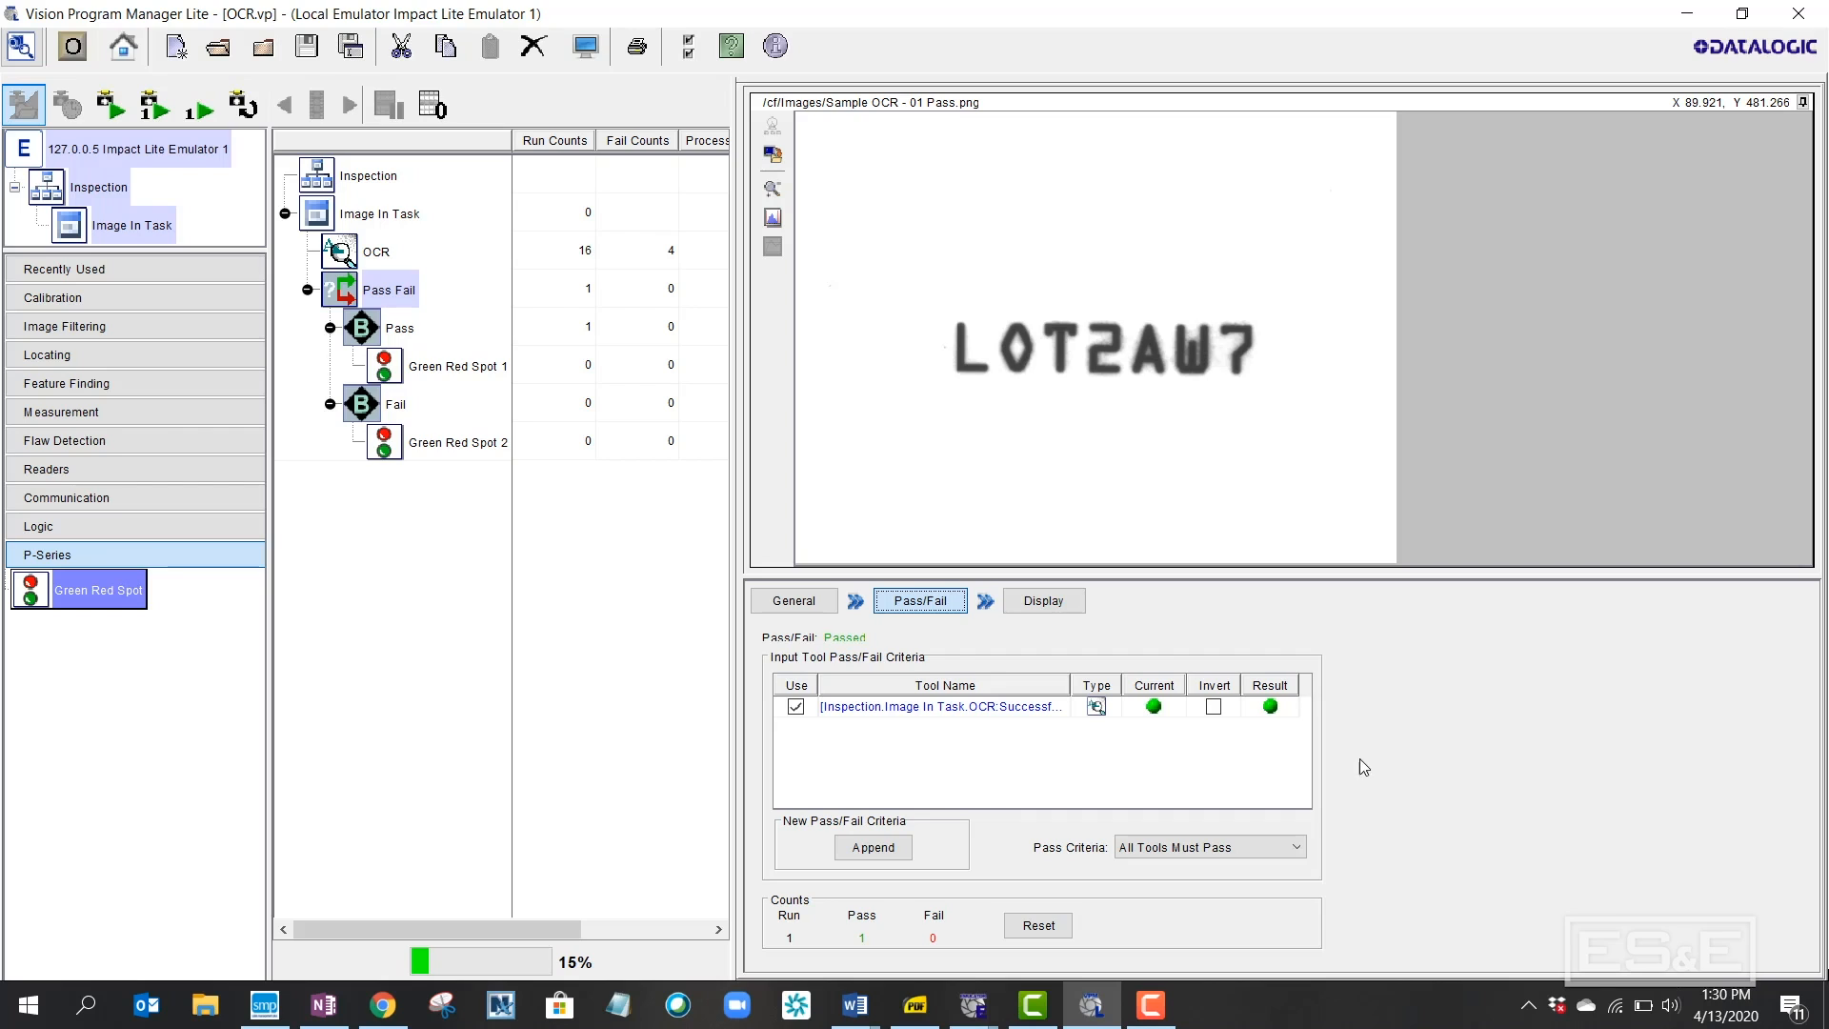
left_click(1301, 848)
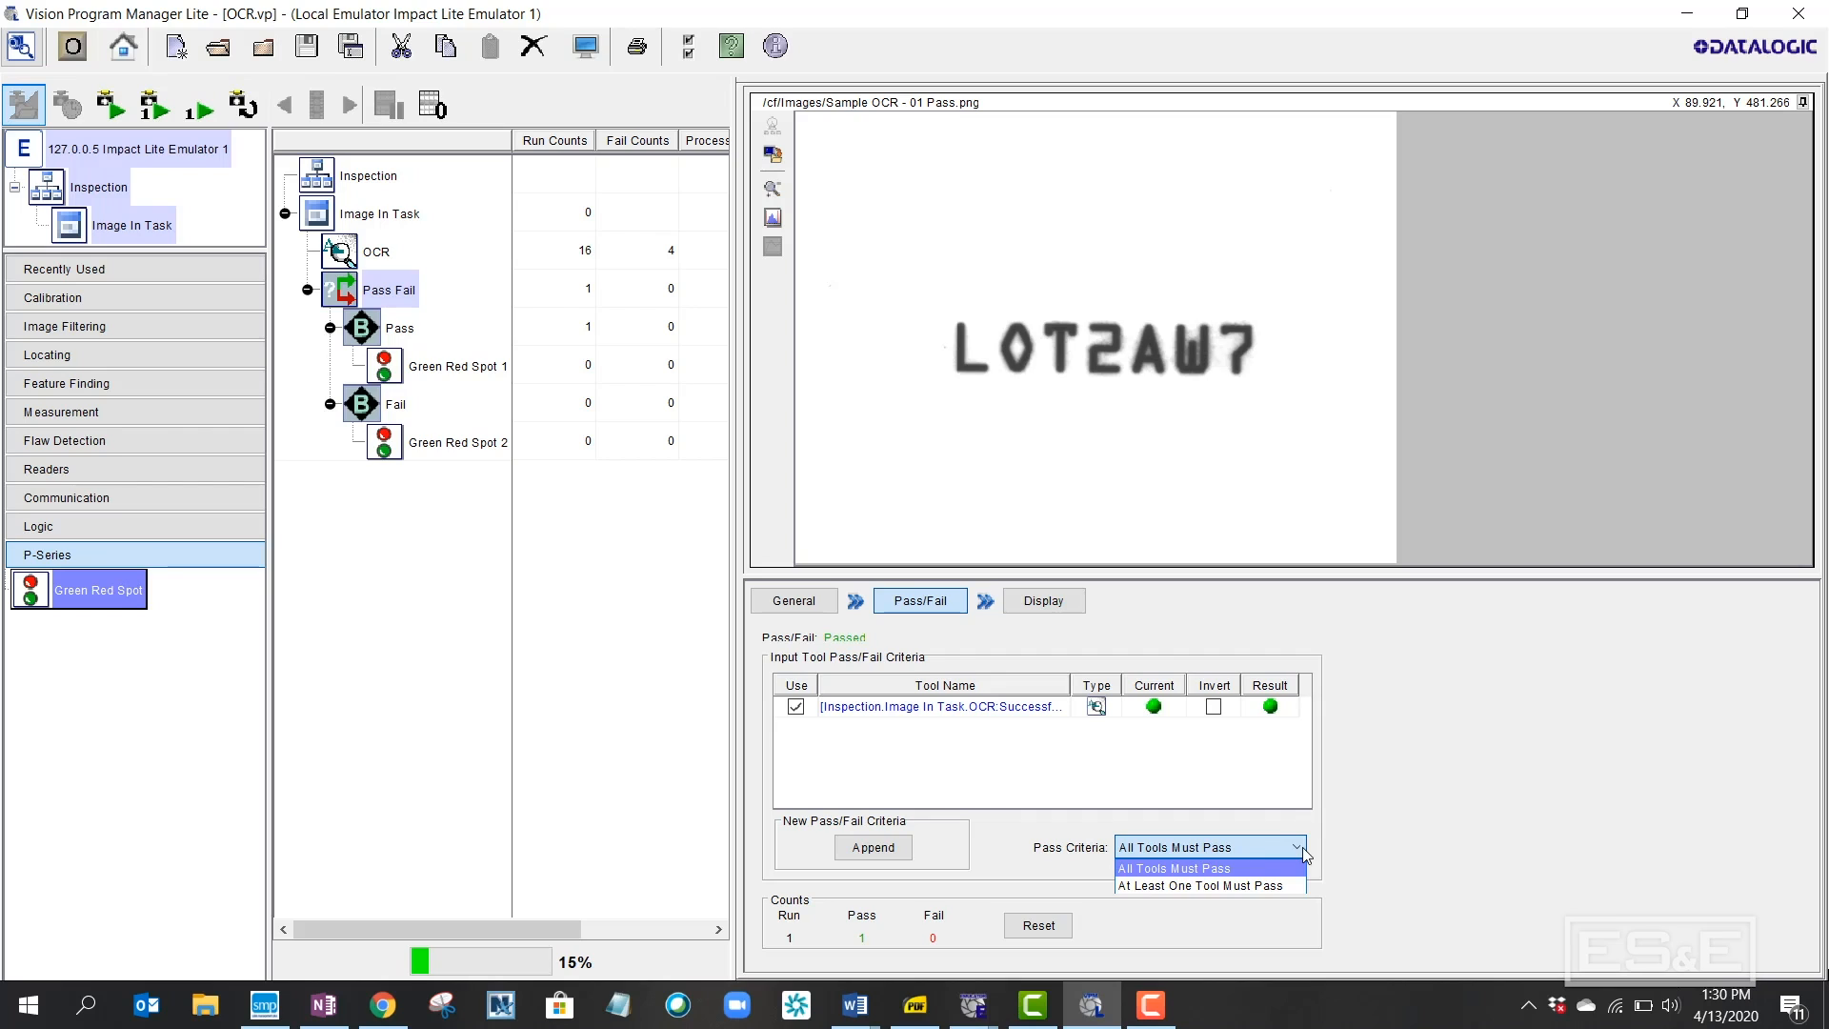
left_click(1302, 848)
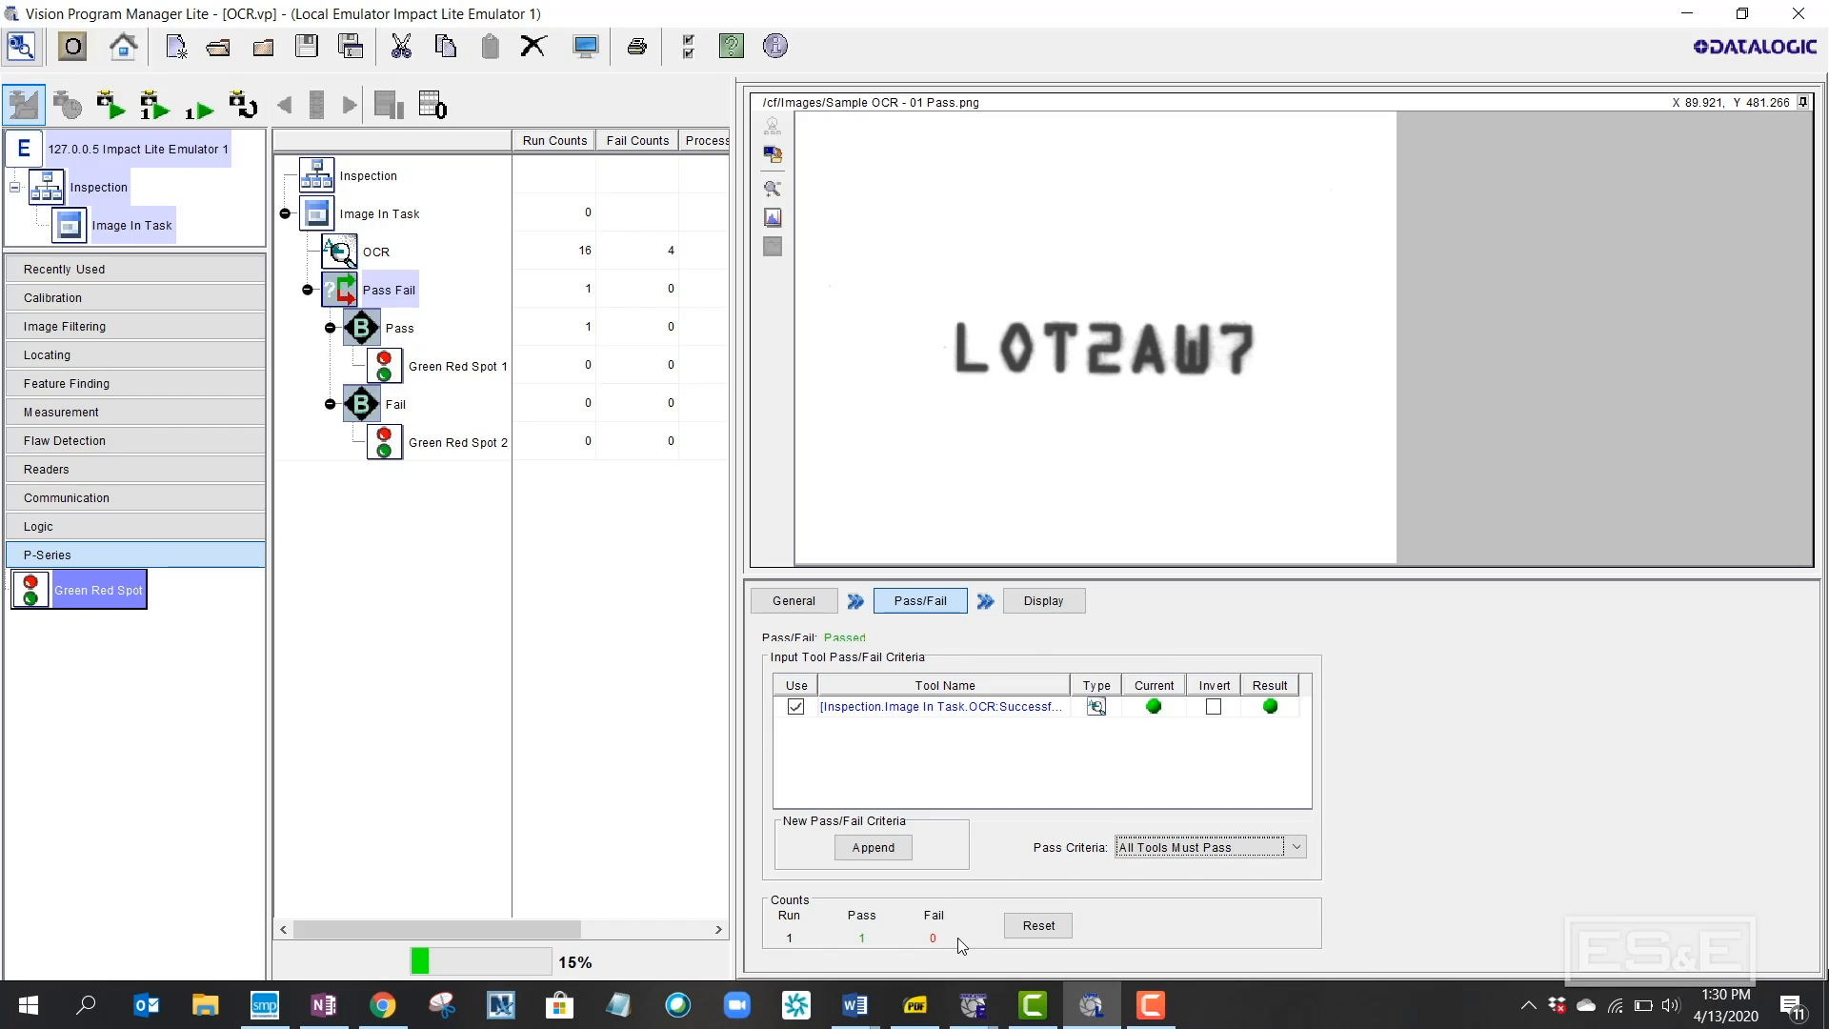
left_click(1043, 610)
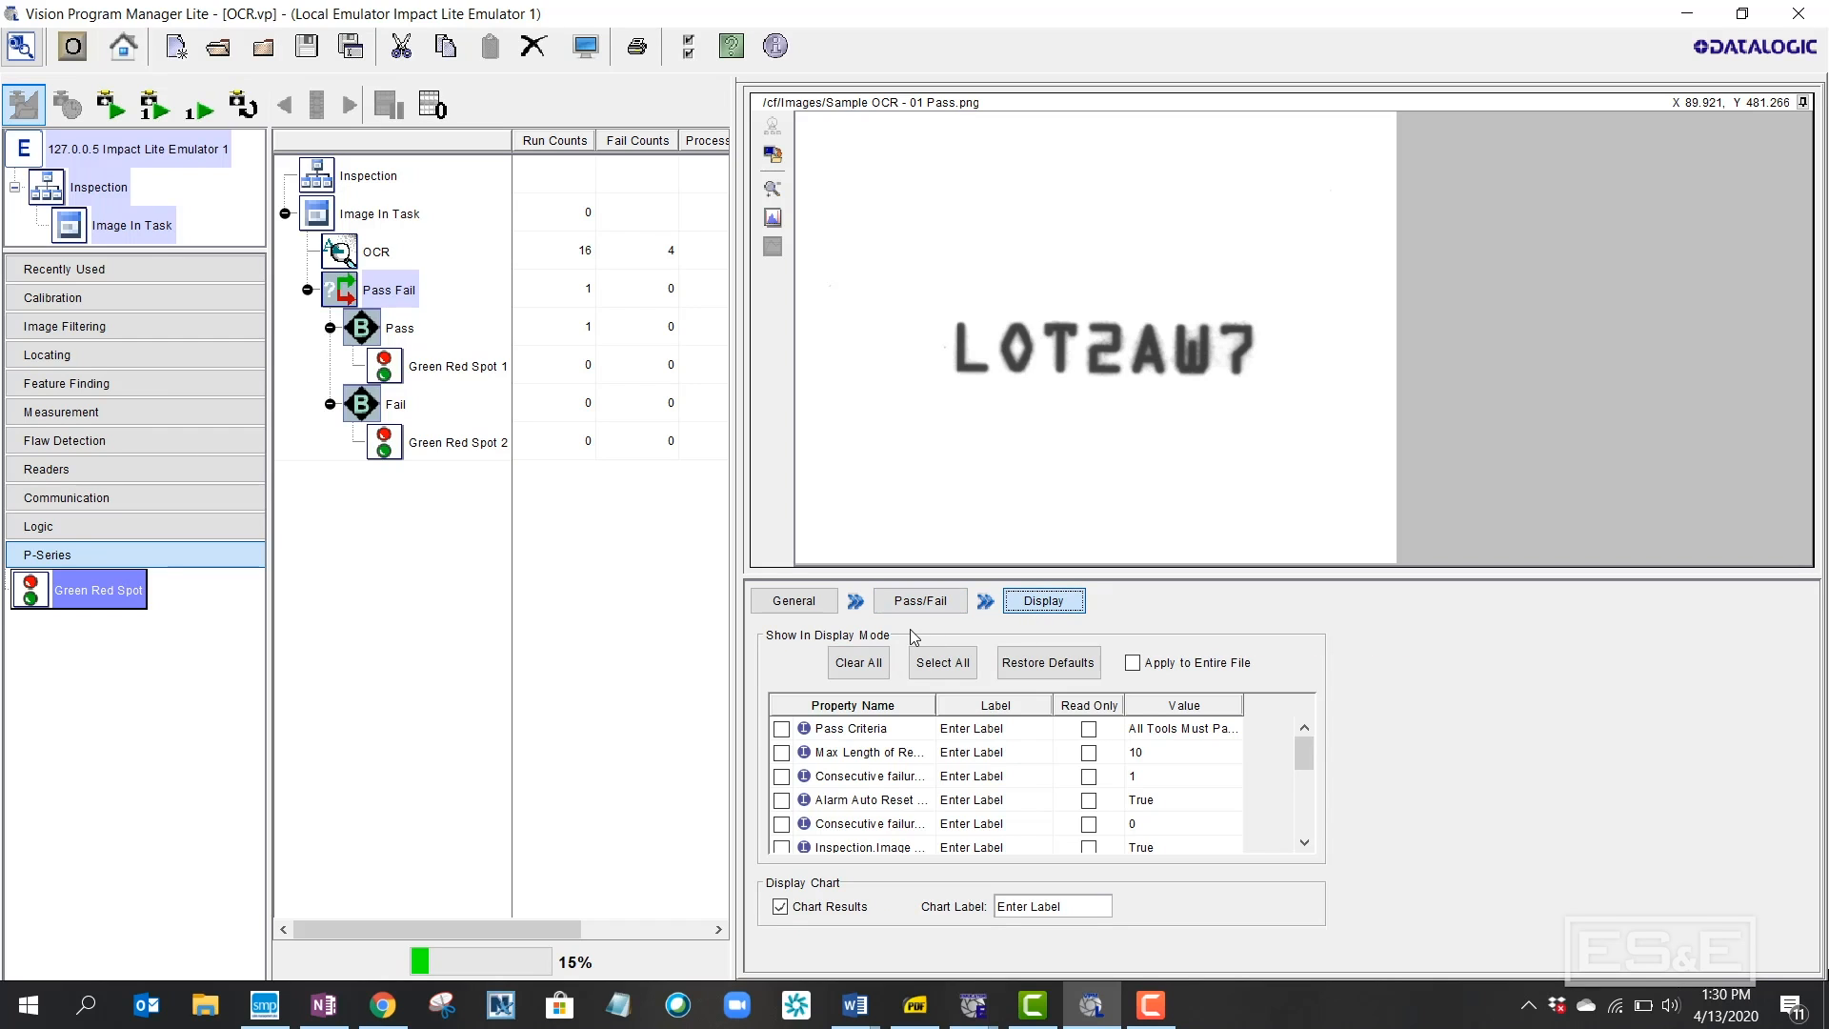
left_click(933, 664)
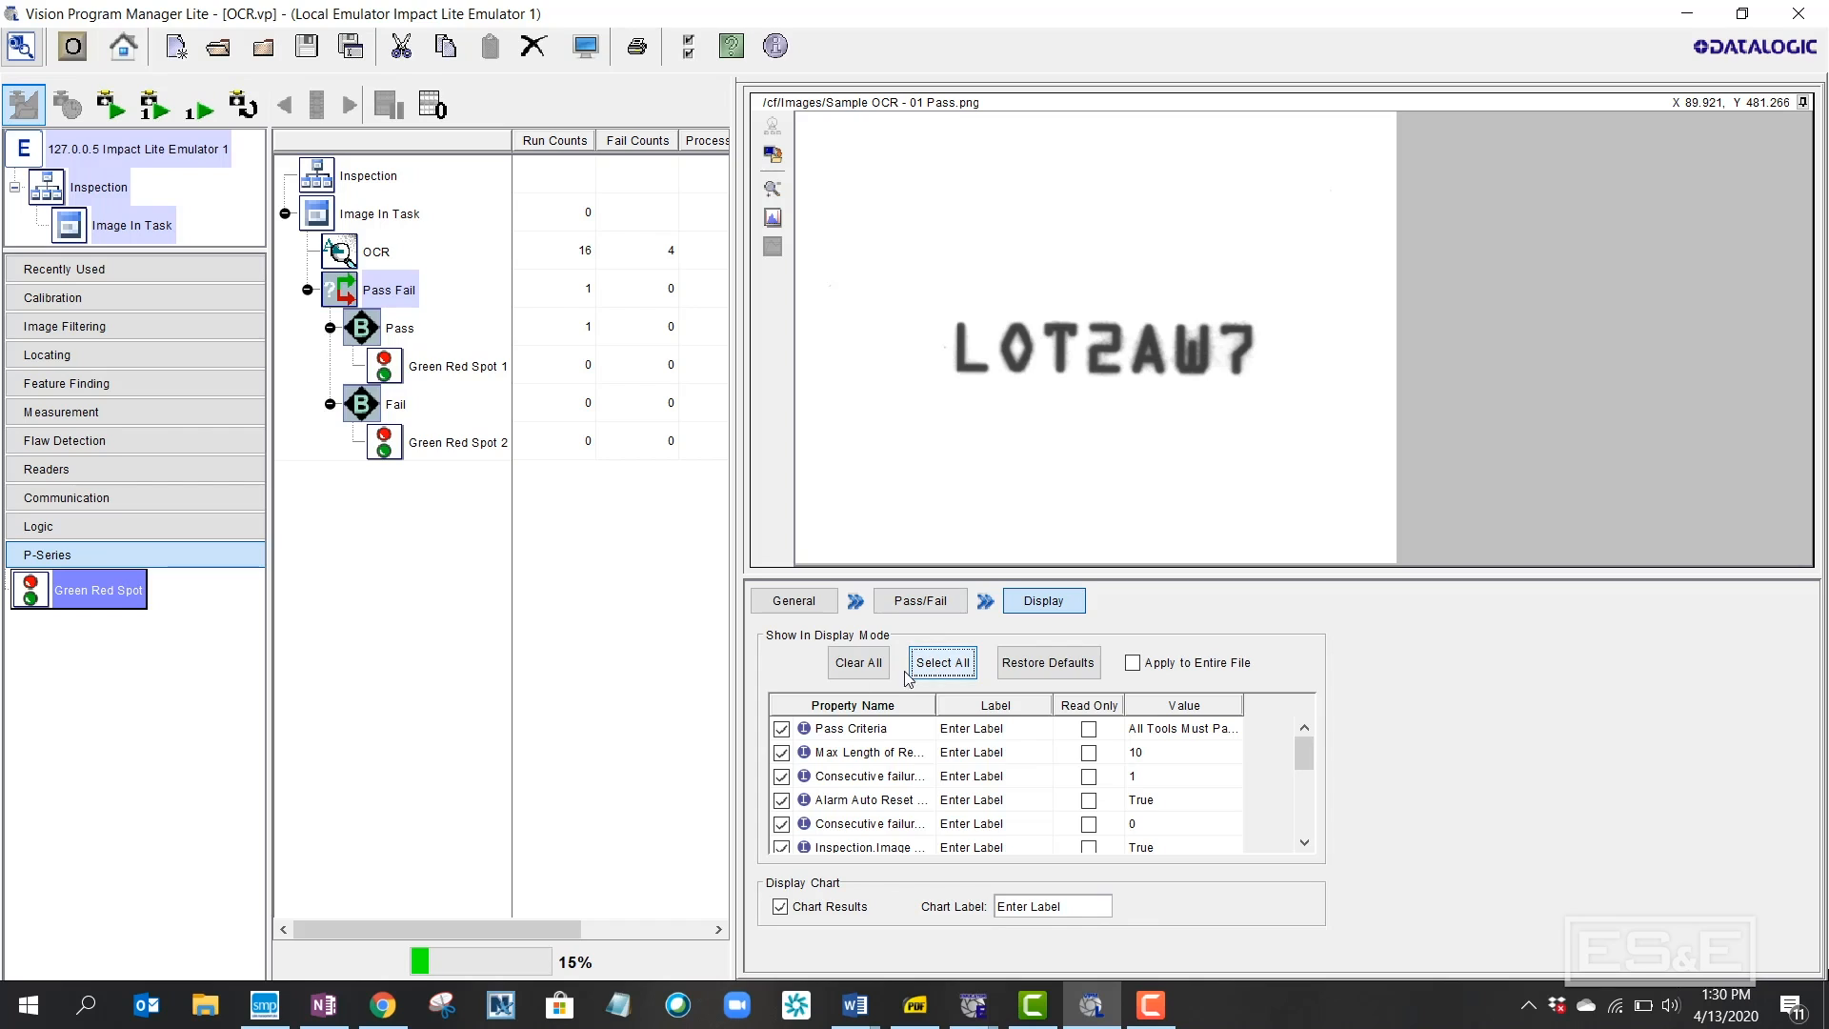
Rename the Pass-branch spot tool to 'Green Spot - Good Output'
left_click(423, 374)
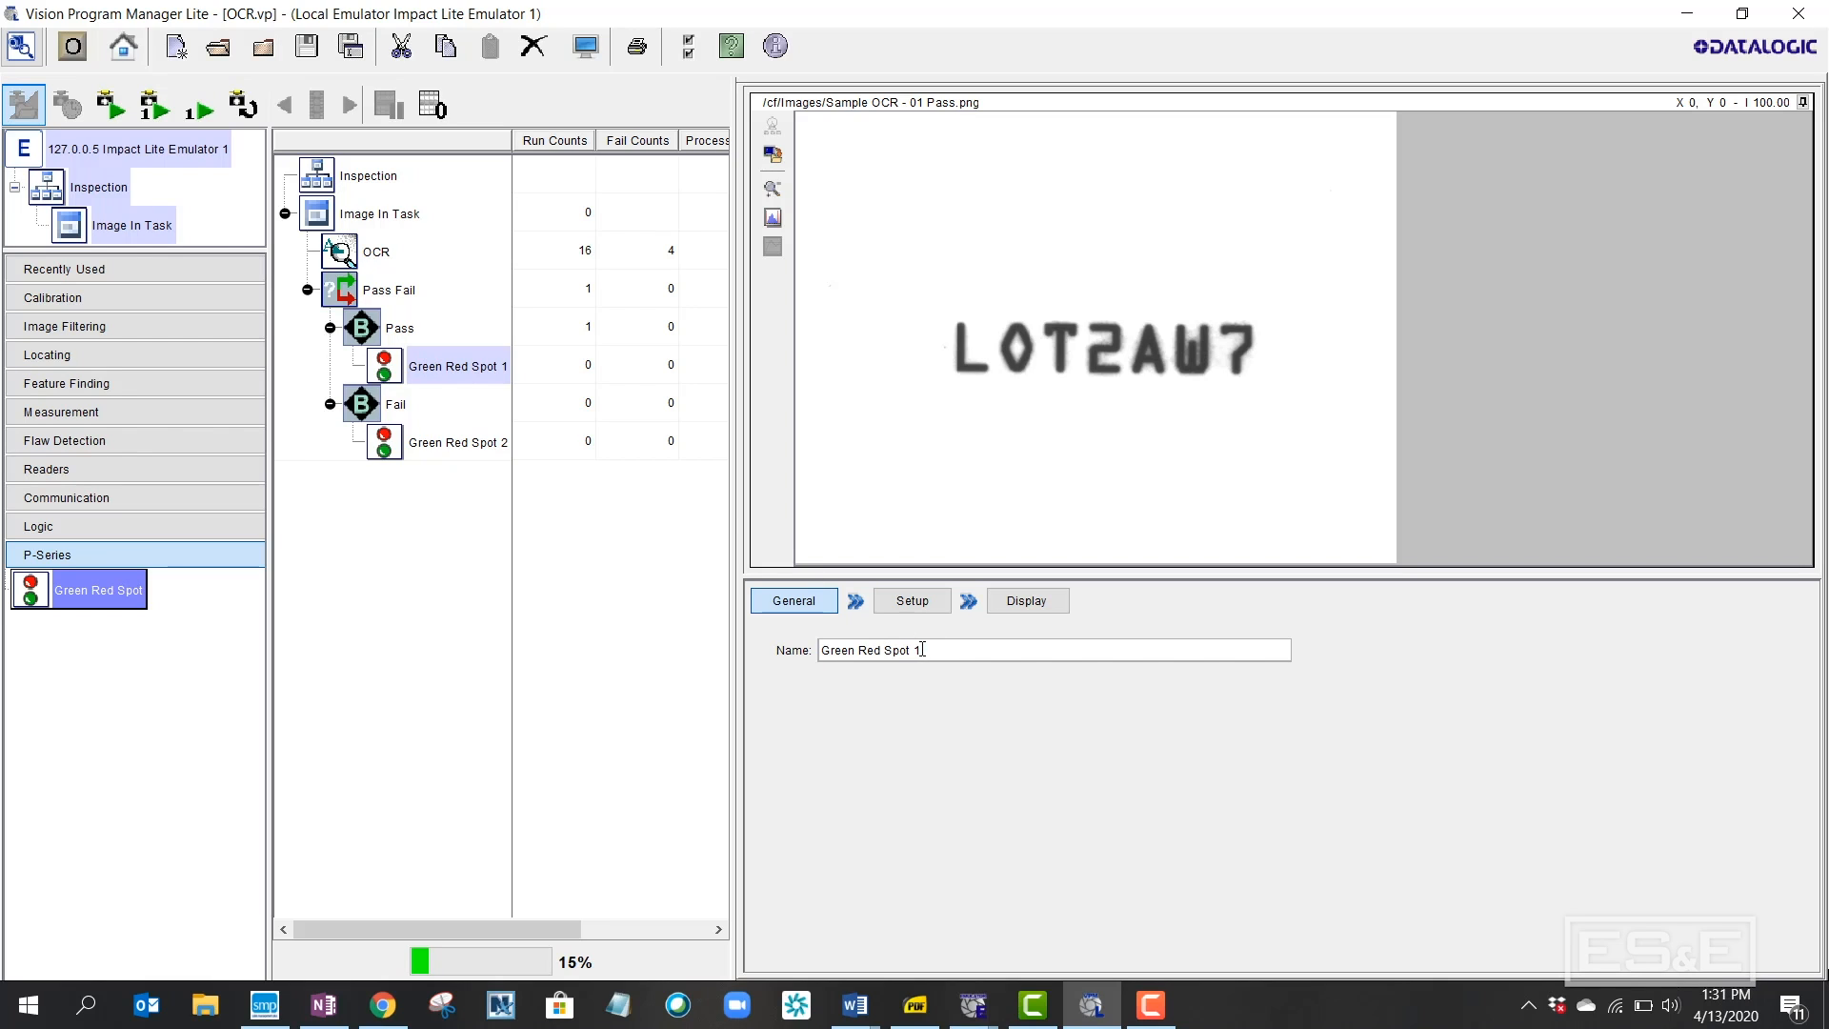
left_click(887, 651)
key("BackSpace")
key("BackSpace")
key("BackSpace")
key("BackSpace")
key("Return")
Enable the green spot output and show Enable Green Spot in display mode
left_click(912, 600)
left_click(777, 696)
left_click(1037, 601)
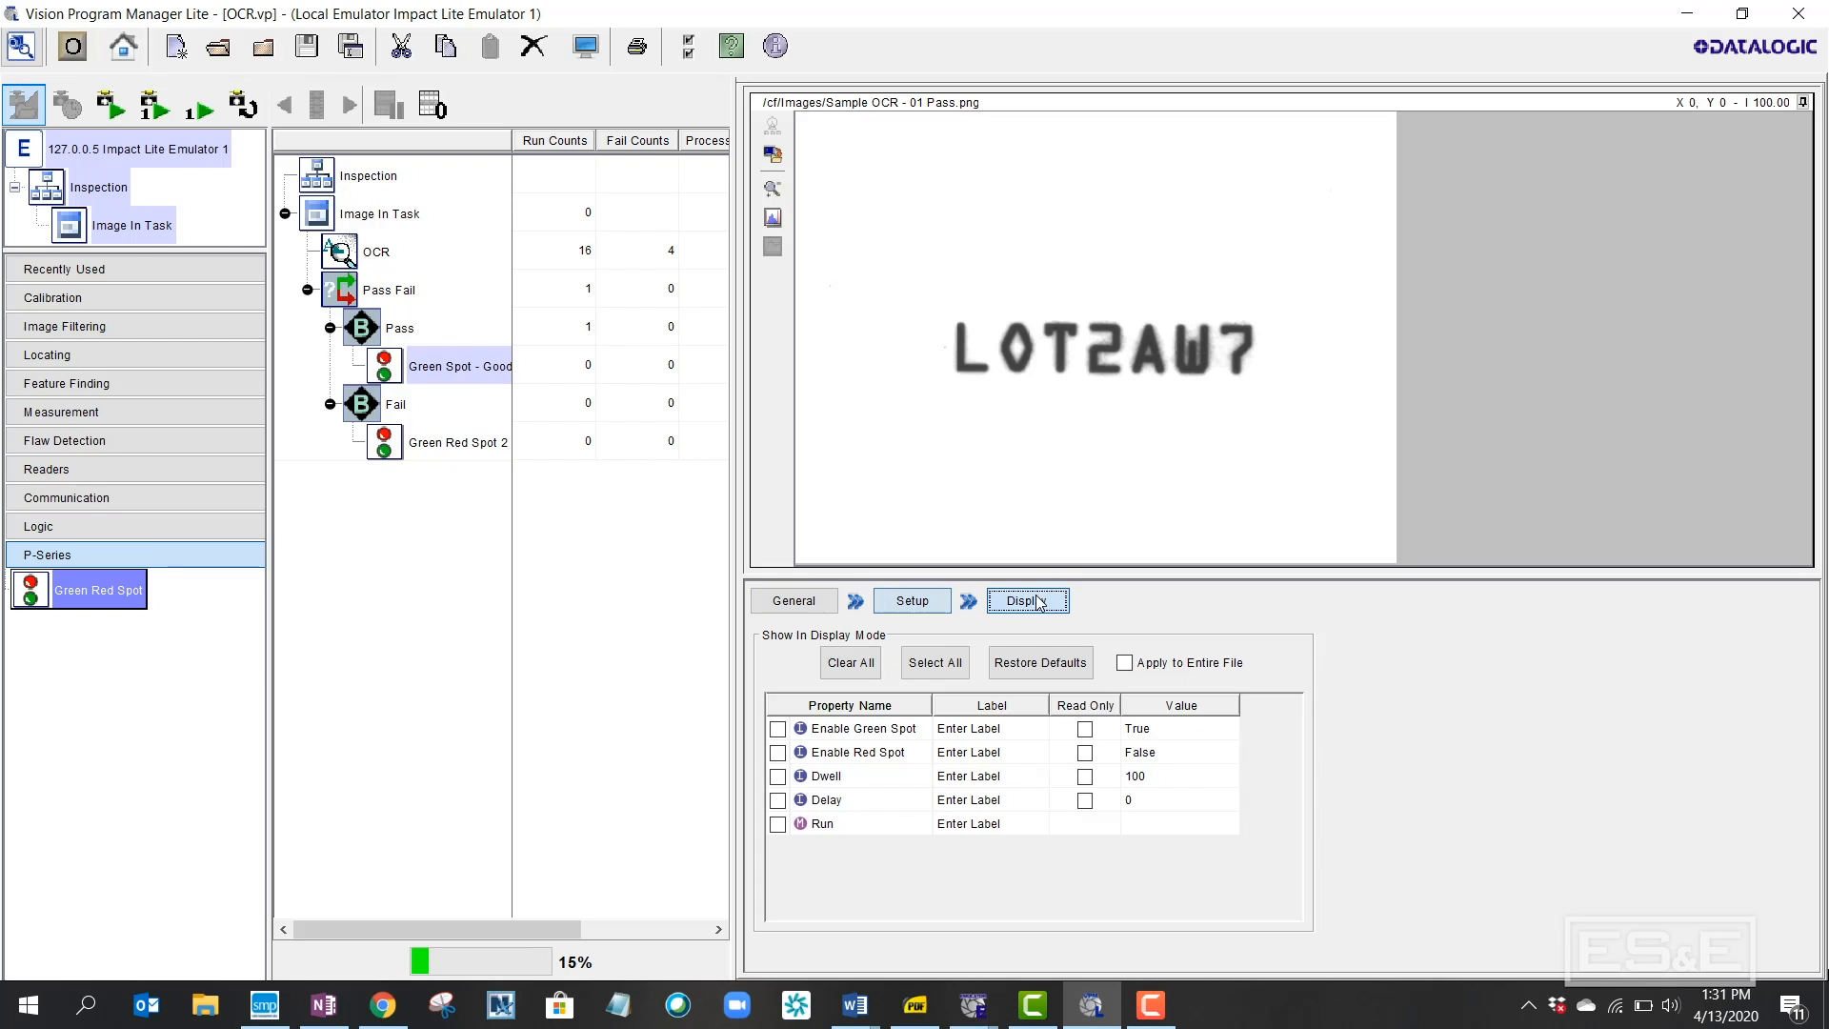
left_click(779, 730)
left_click(416, 446)
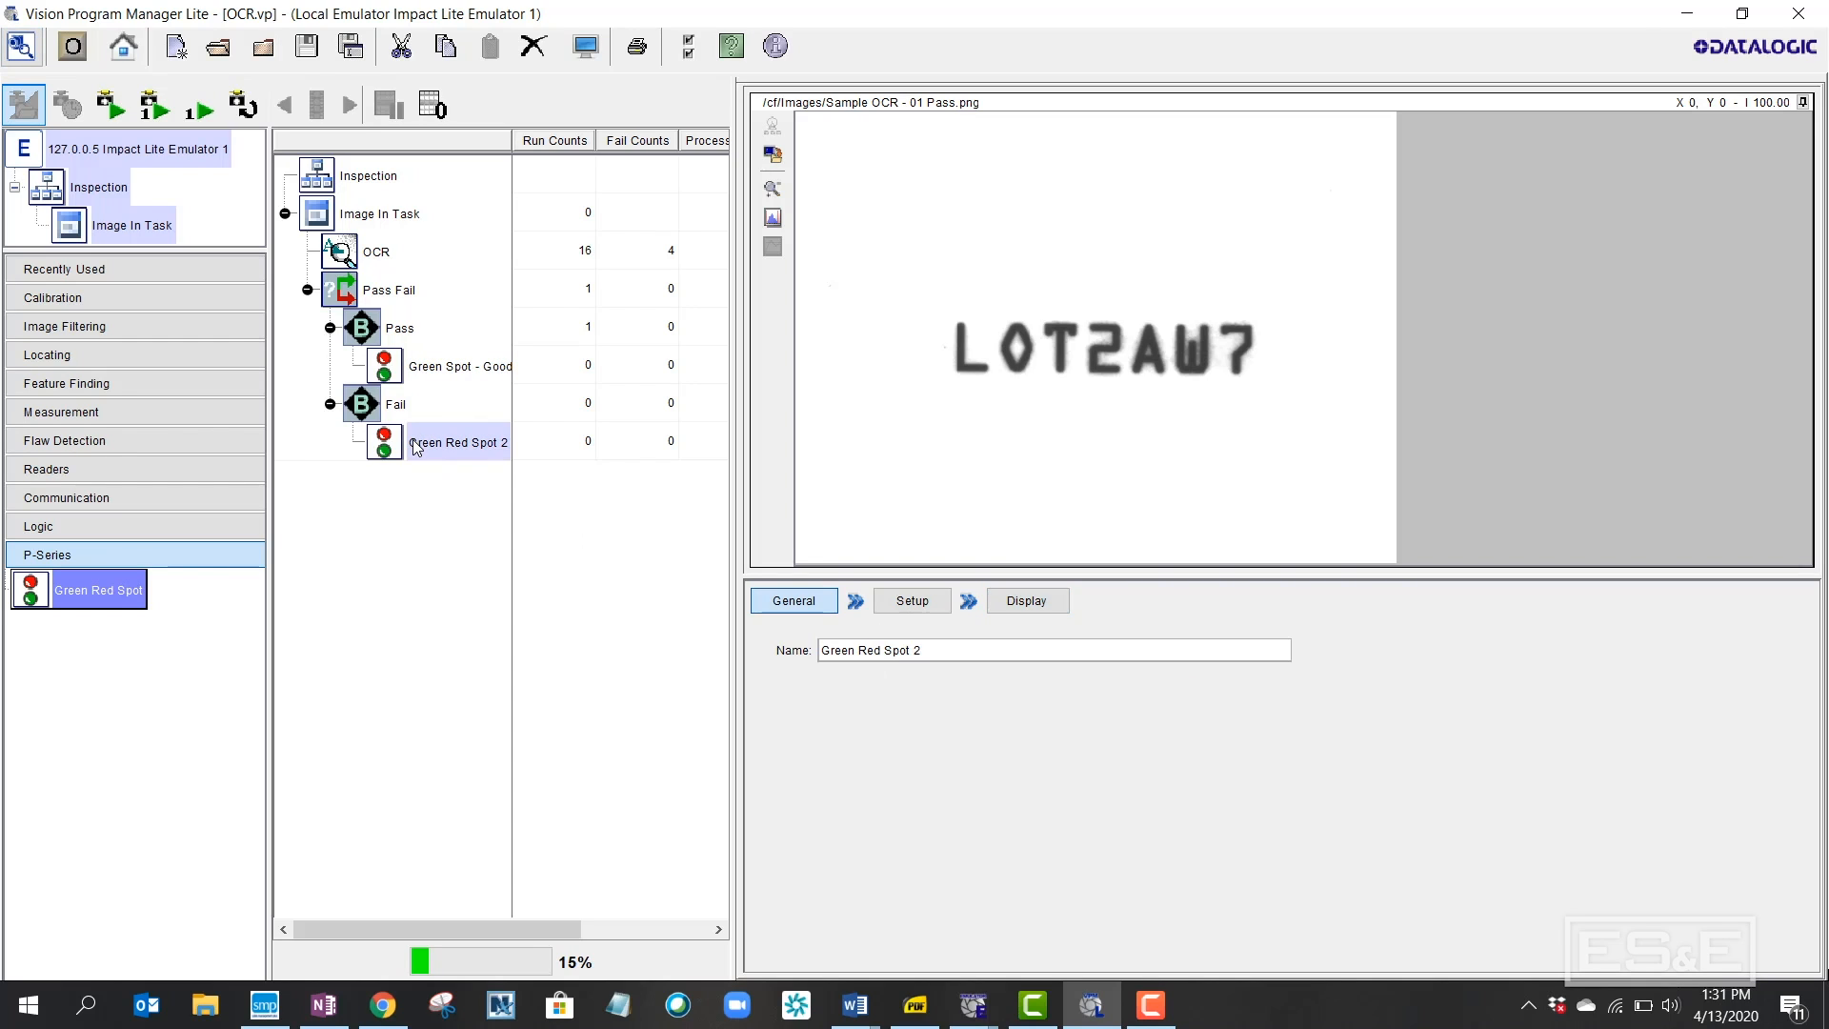
Rename the second spot 'Red Spot - Bad Output' and widen the tree column so full names show
left_click(857, 650)
key("BackSpace")
key("BackSpace")
key("BackSpace")
key("BackSpace")
key("BackSpace")
key("BackSpace")
key("Delete")
key("Return")
left_click_drag(512, 141, 549, 151)
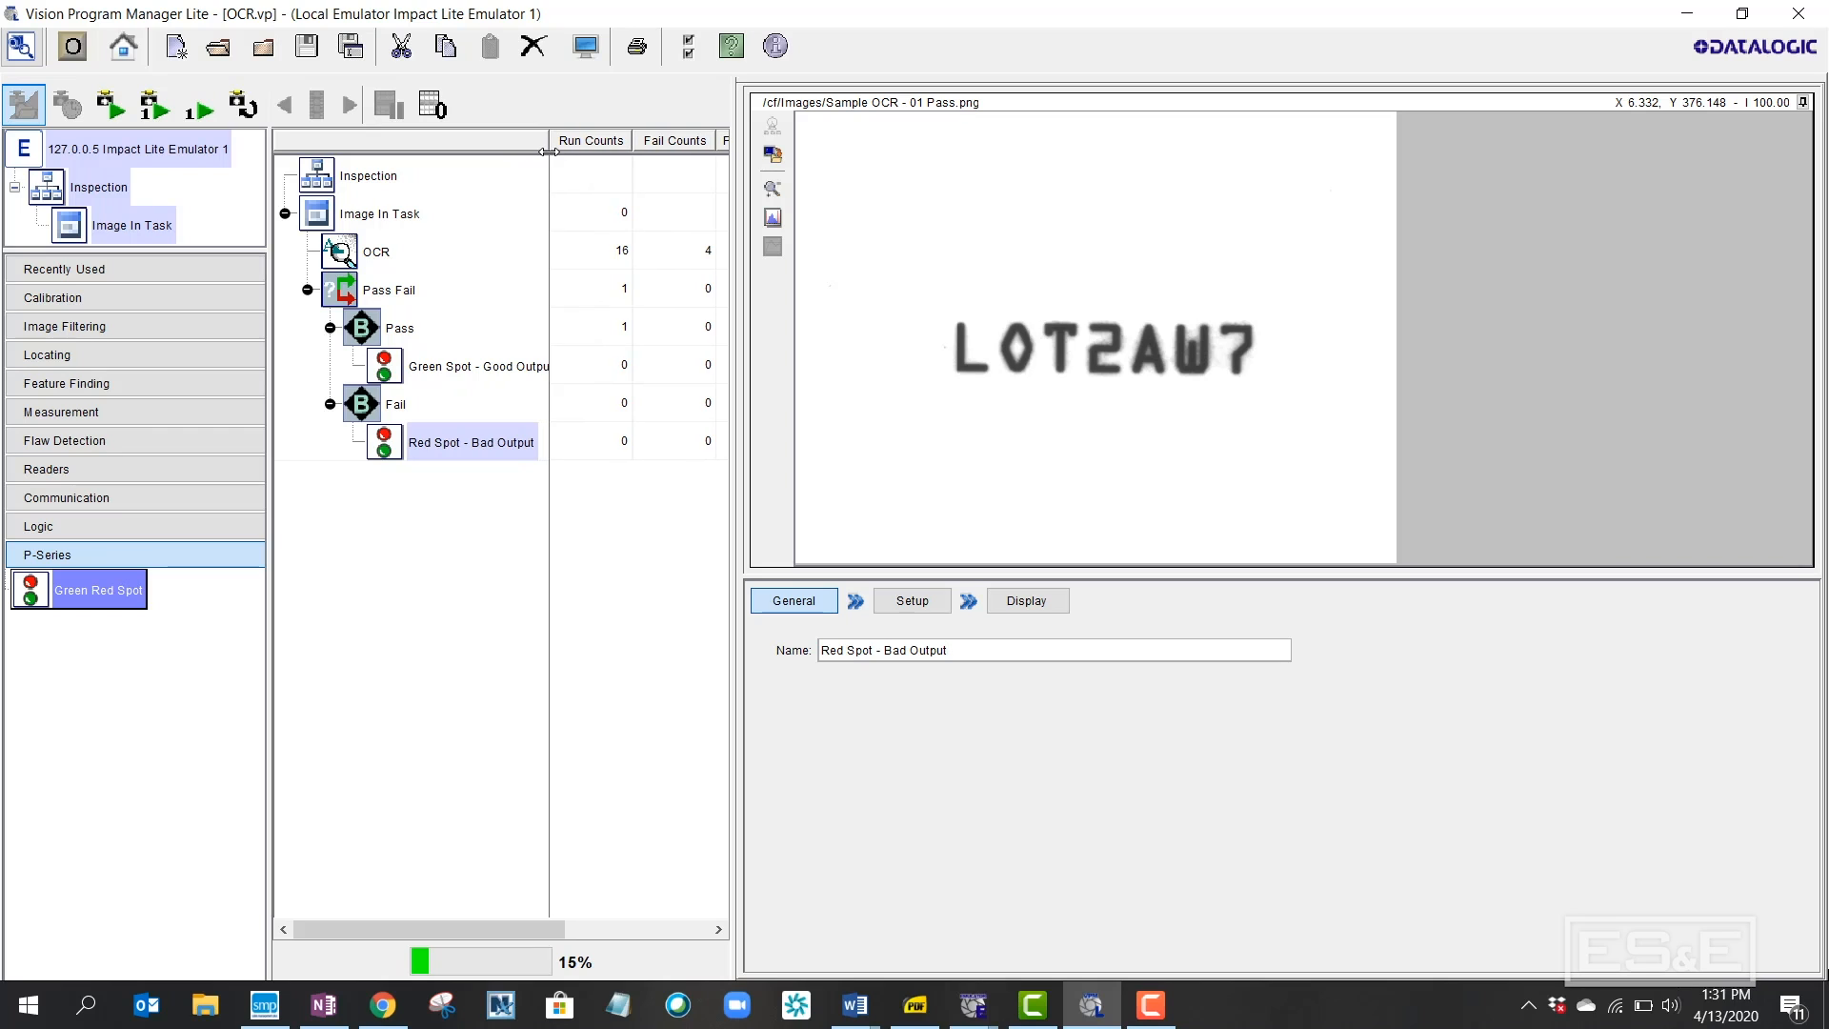
Enable Red Spot in the spot's setup options and in its display-mode properties
left_click(902, 613)
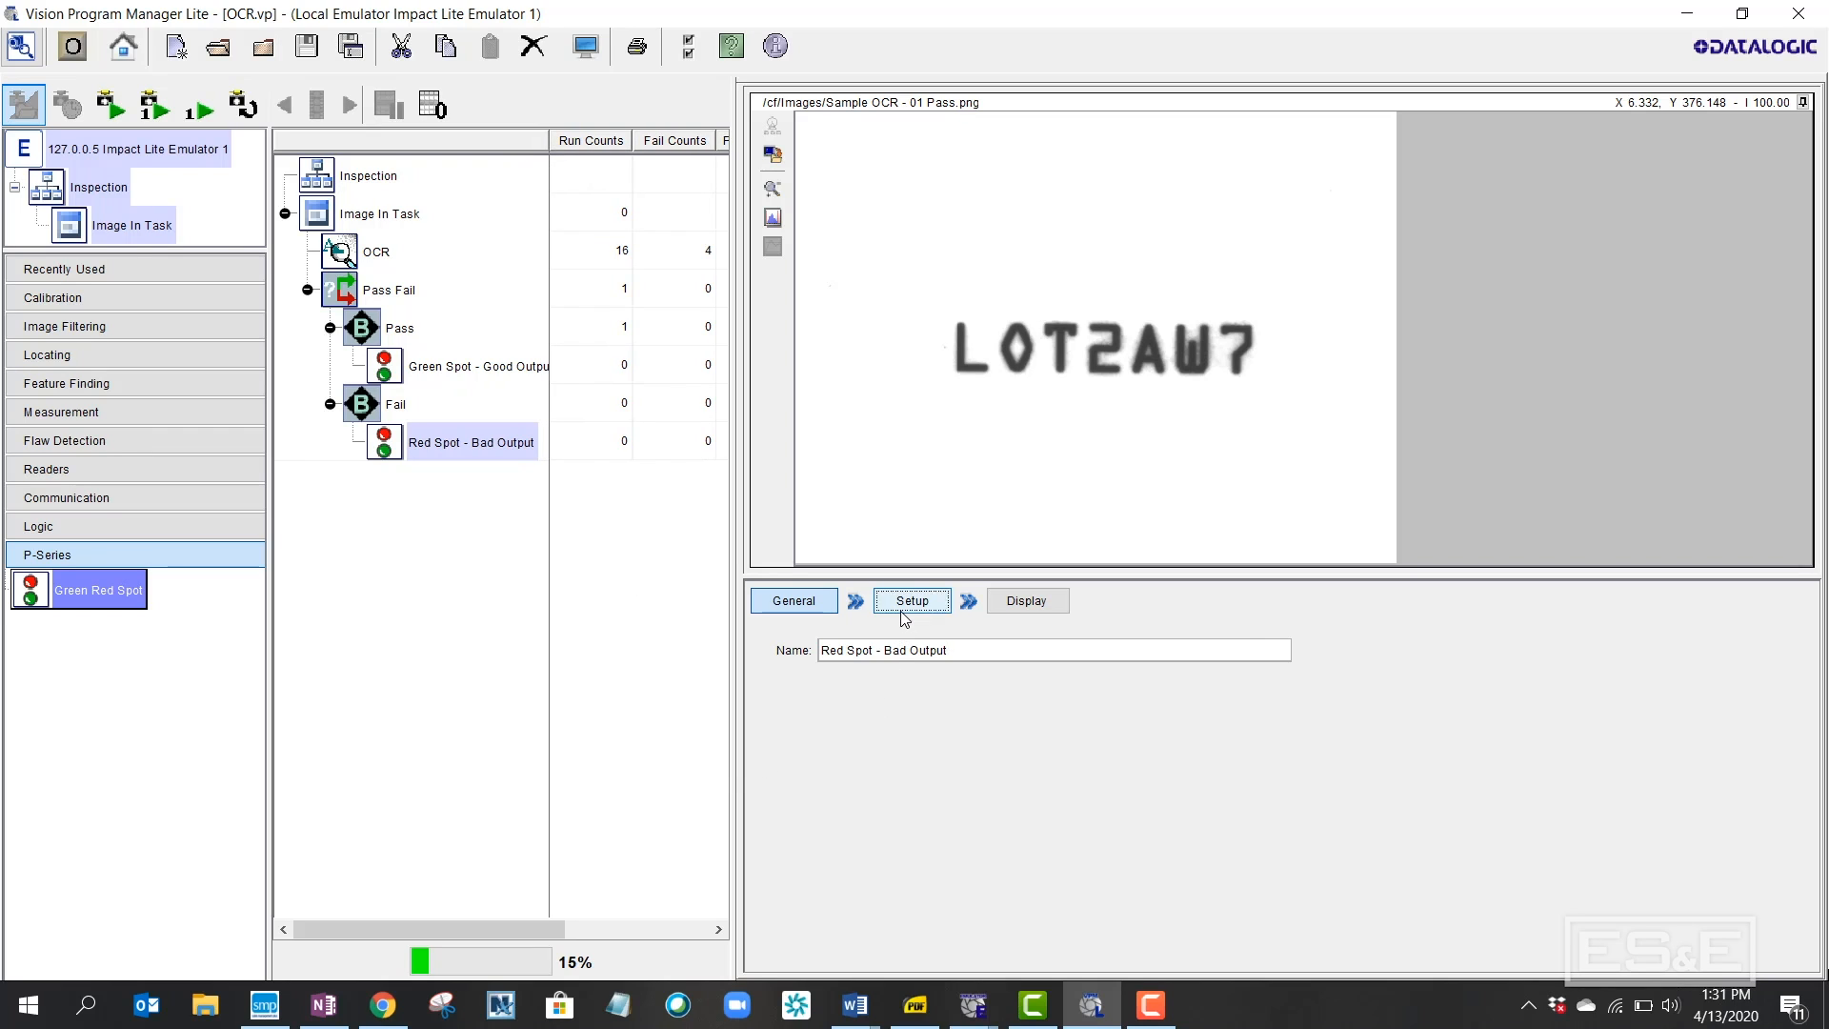
left_click(775, 722)
left_click(1021, 601)
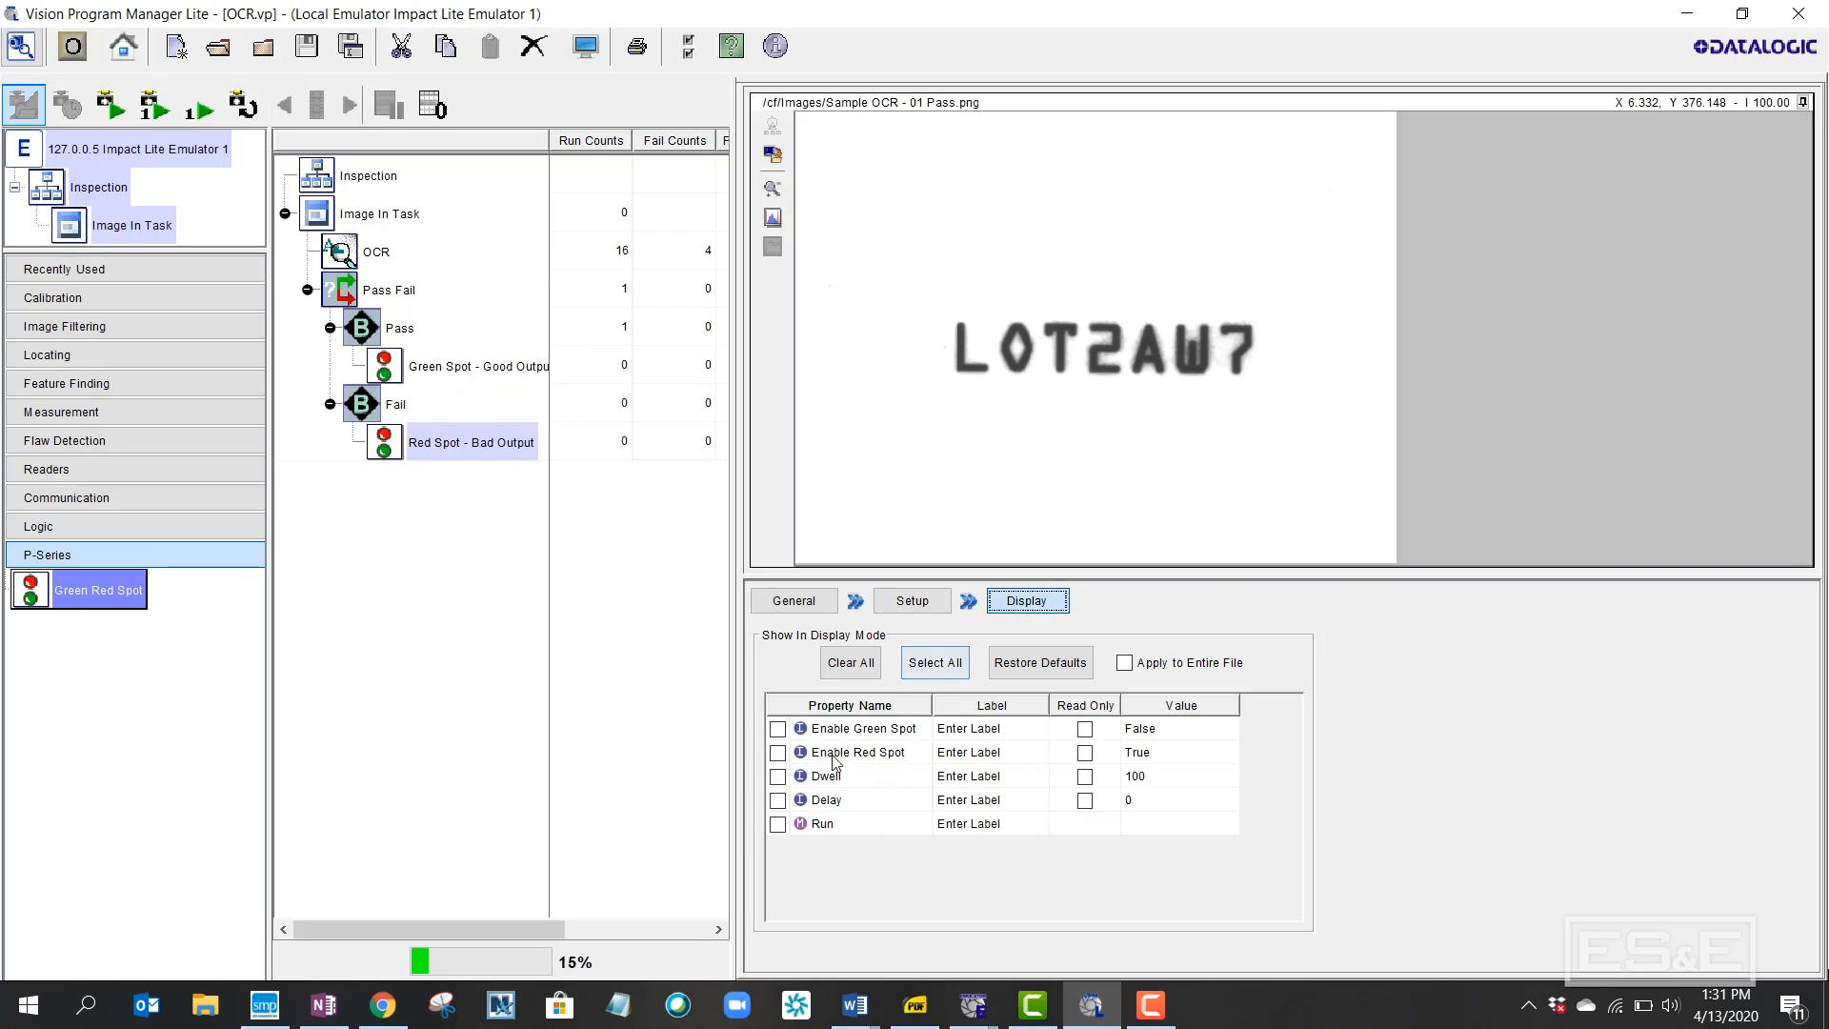
left_click(779, 753)
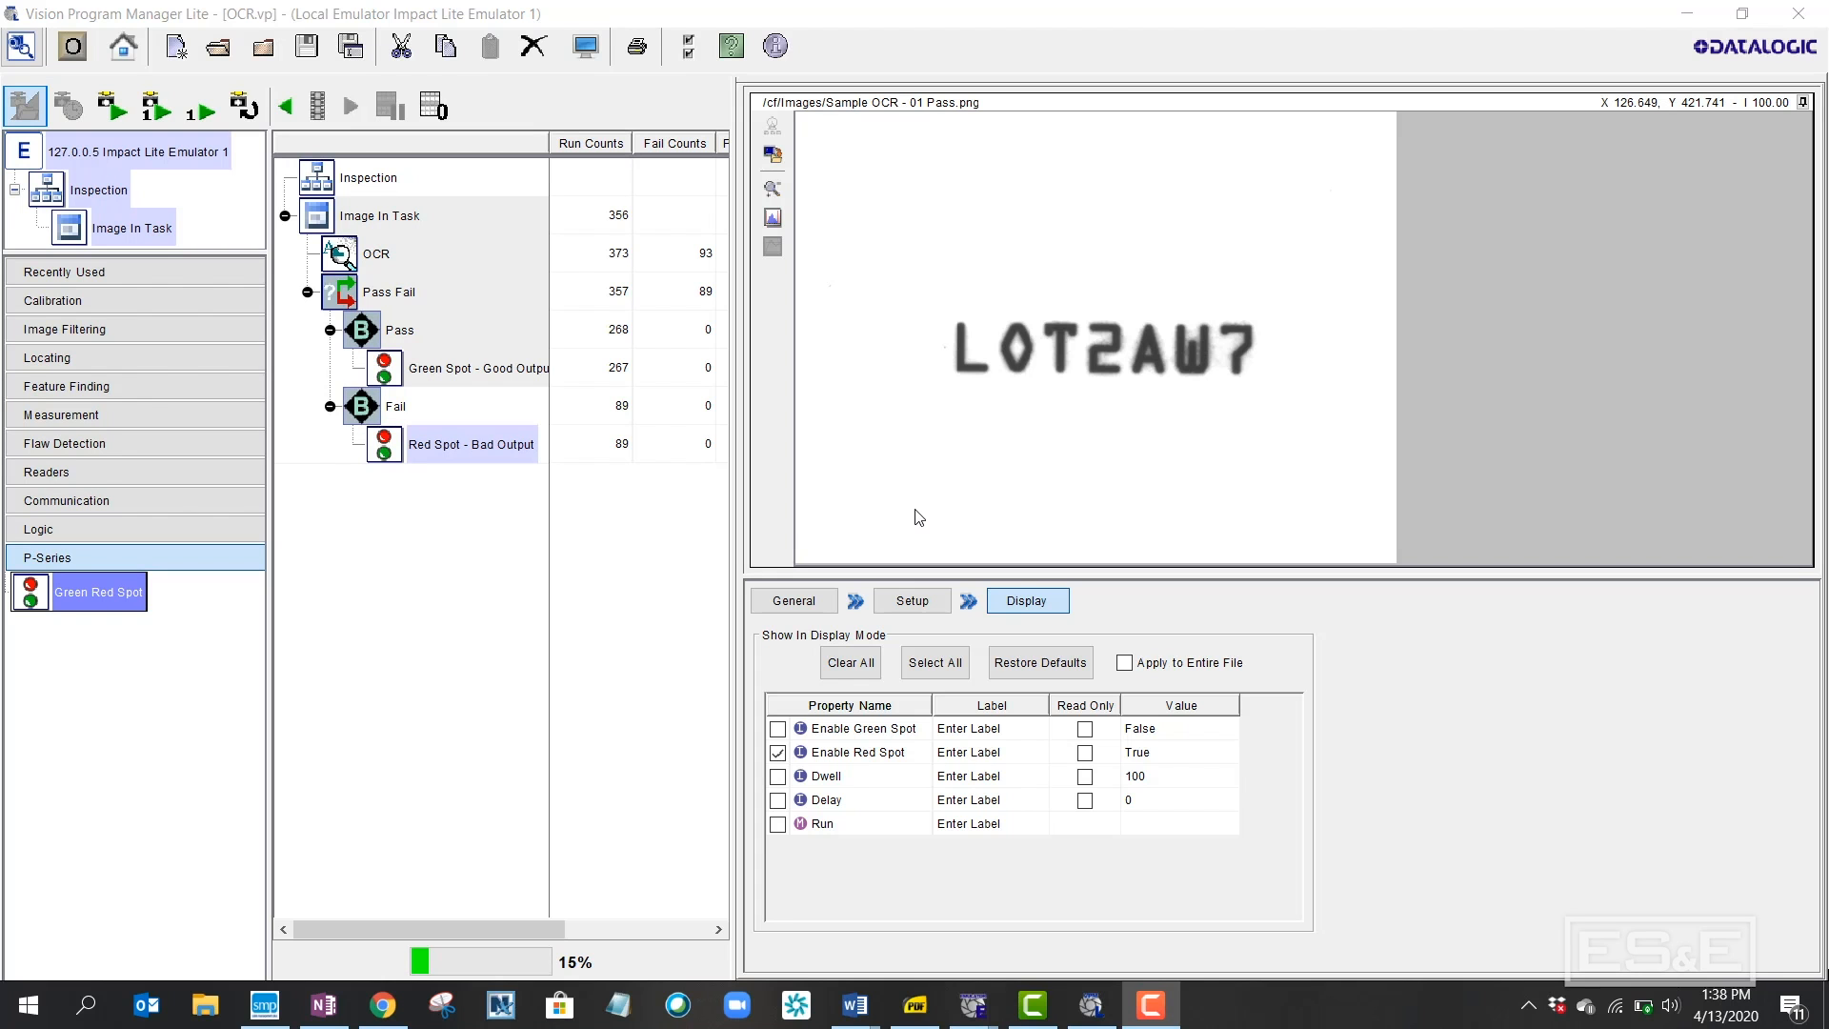
Switch to display mode and scroll through the OCR and Pass Fail properties table
left_click(588, 53)
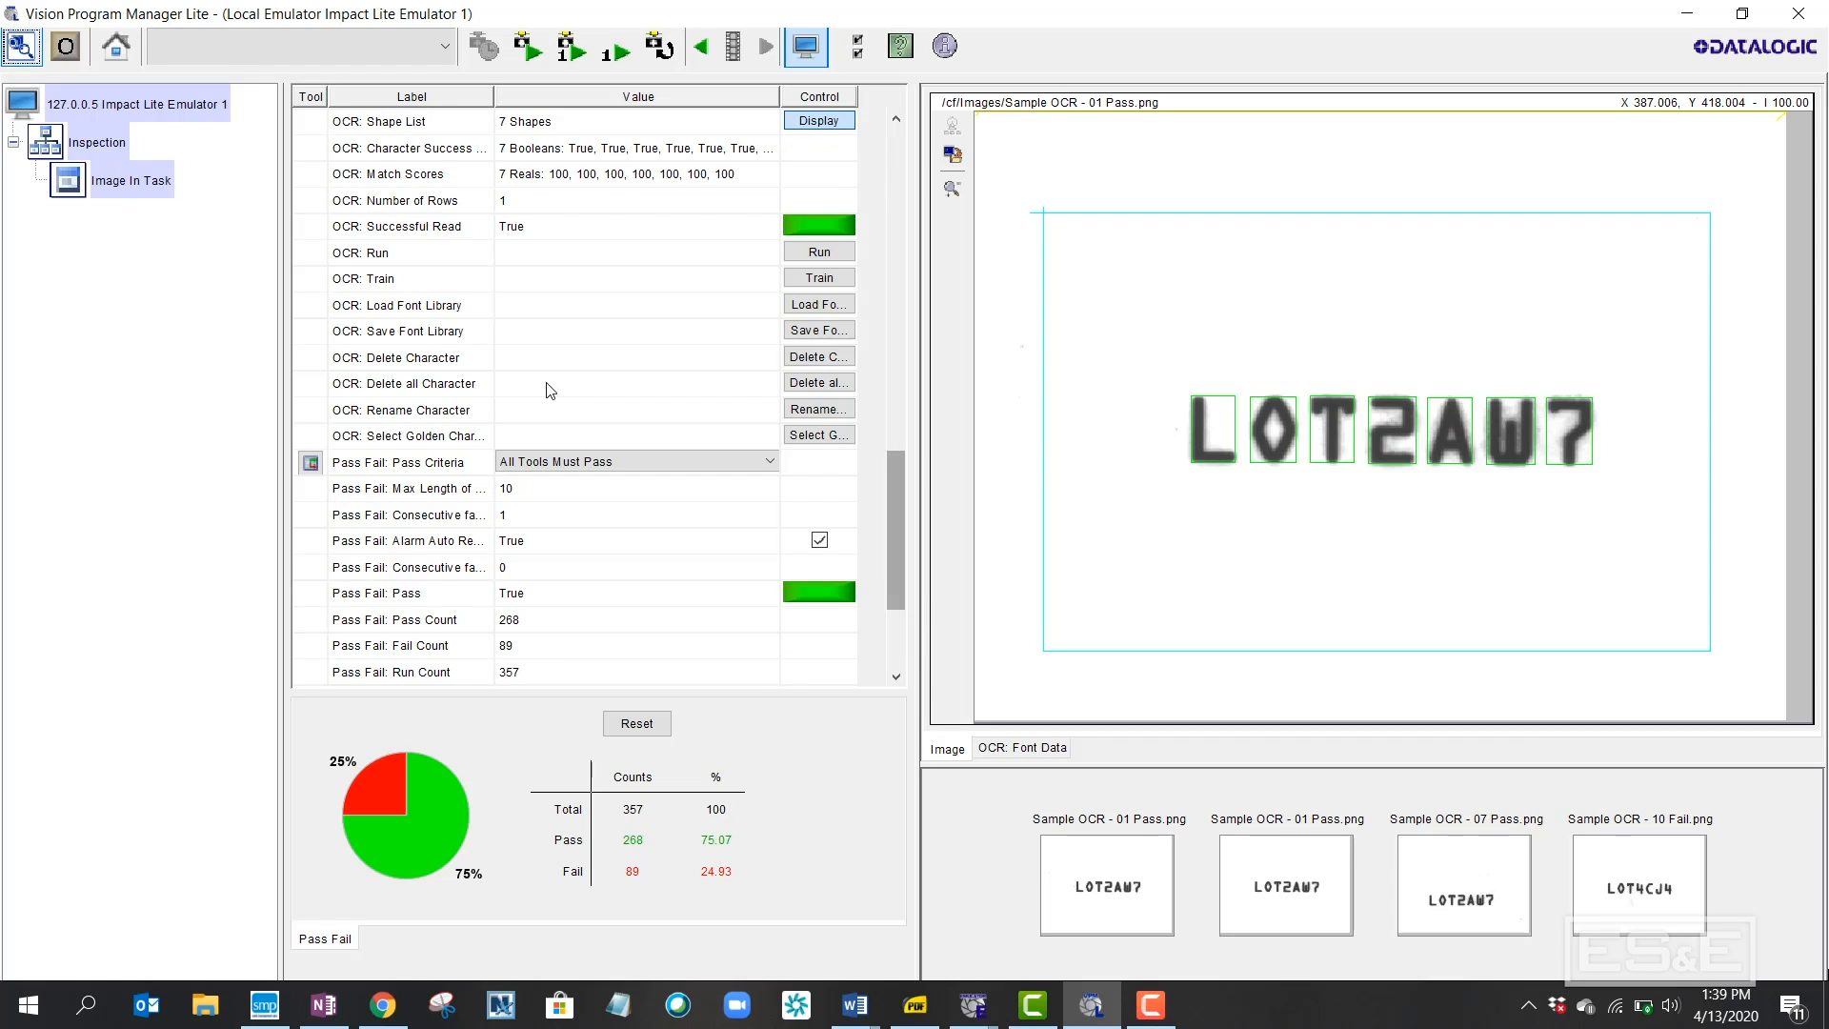
left_click_drag(896, 499, 918, 132)
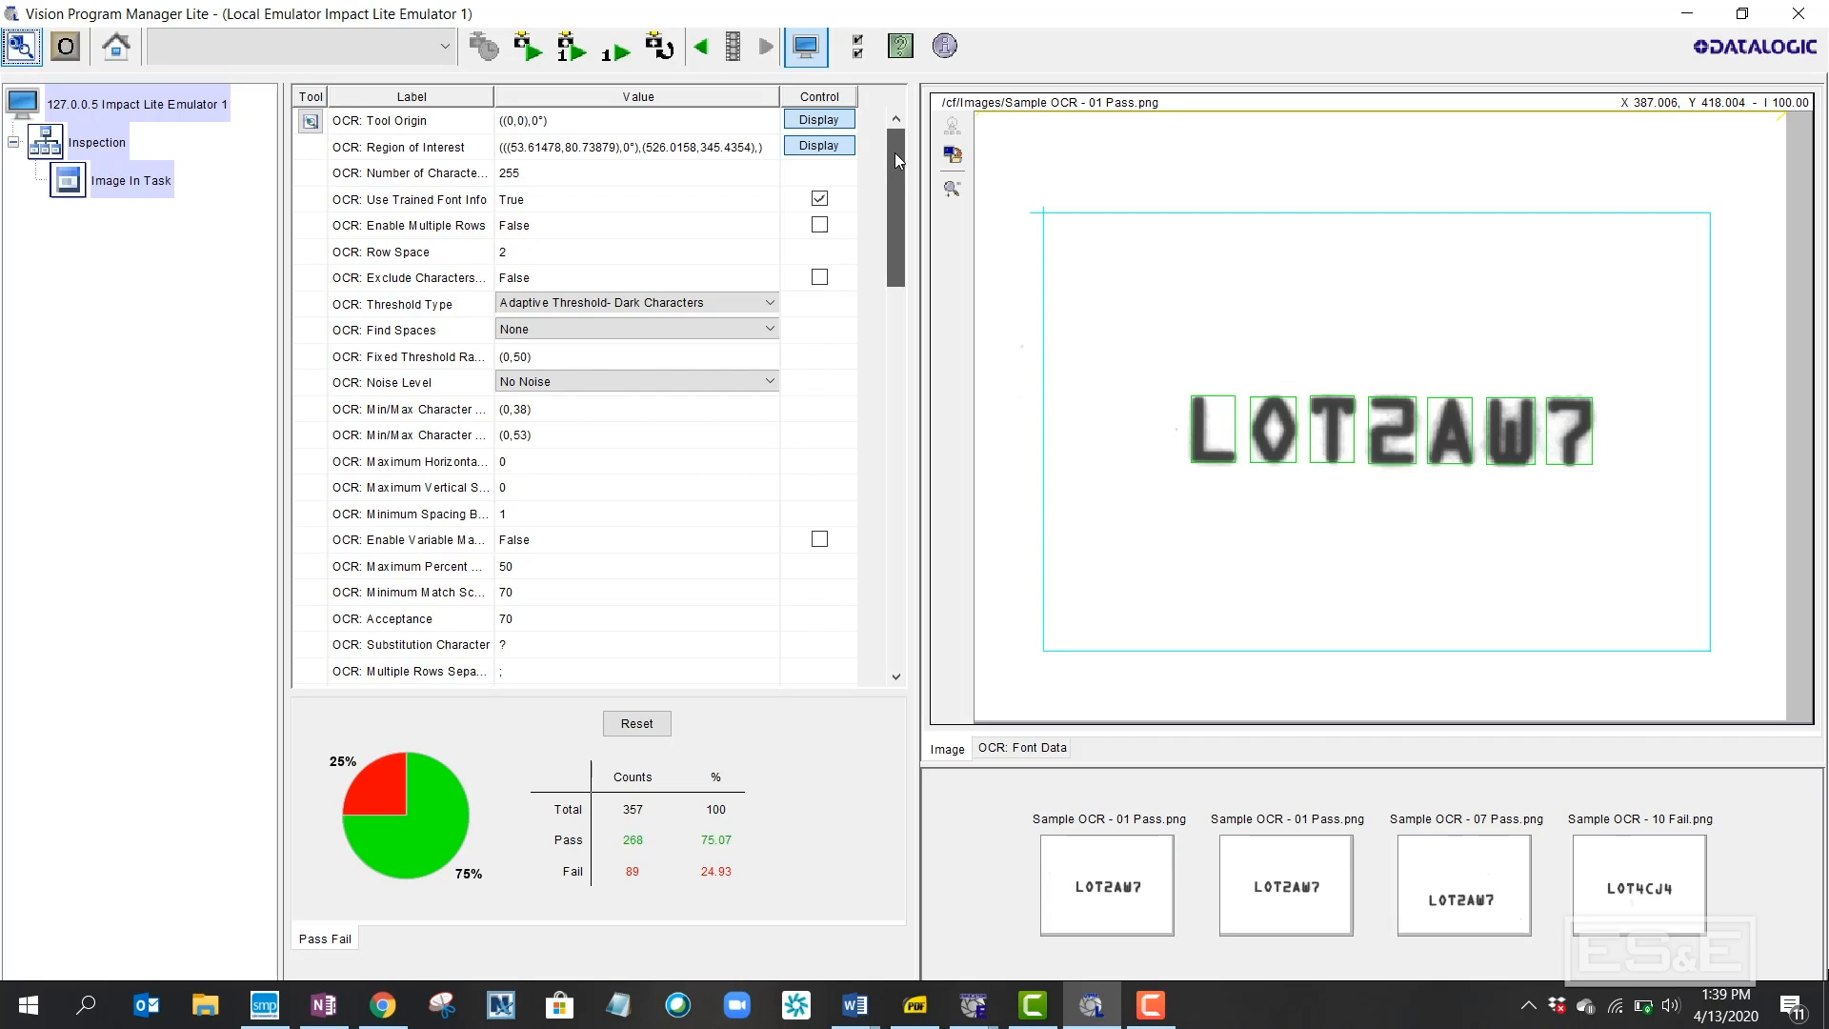
left_click_drag(895, 152, 899, 518)
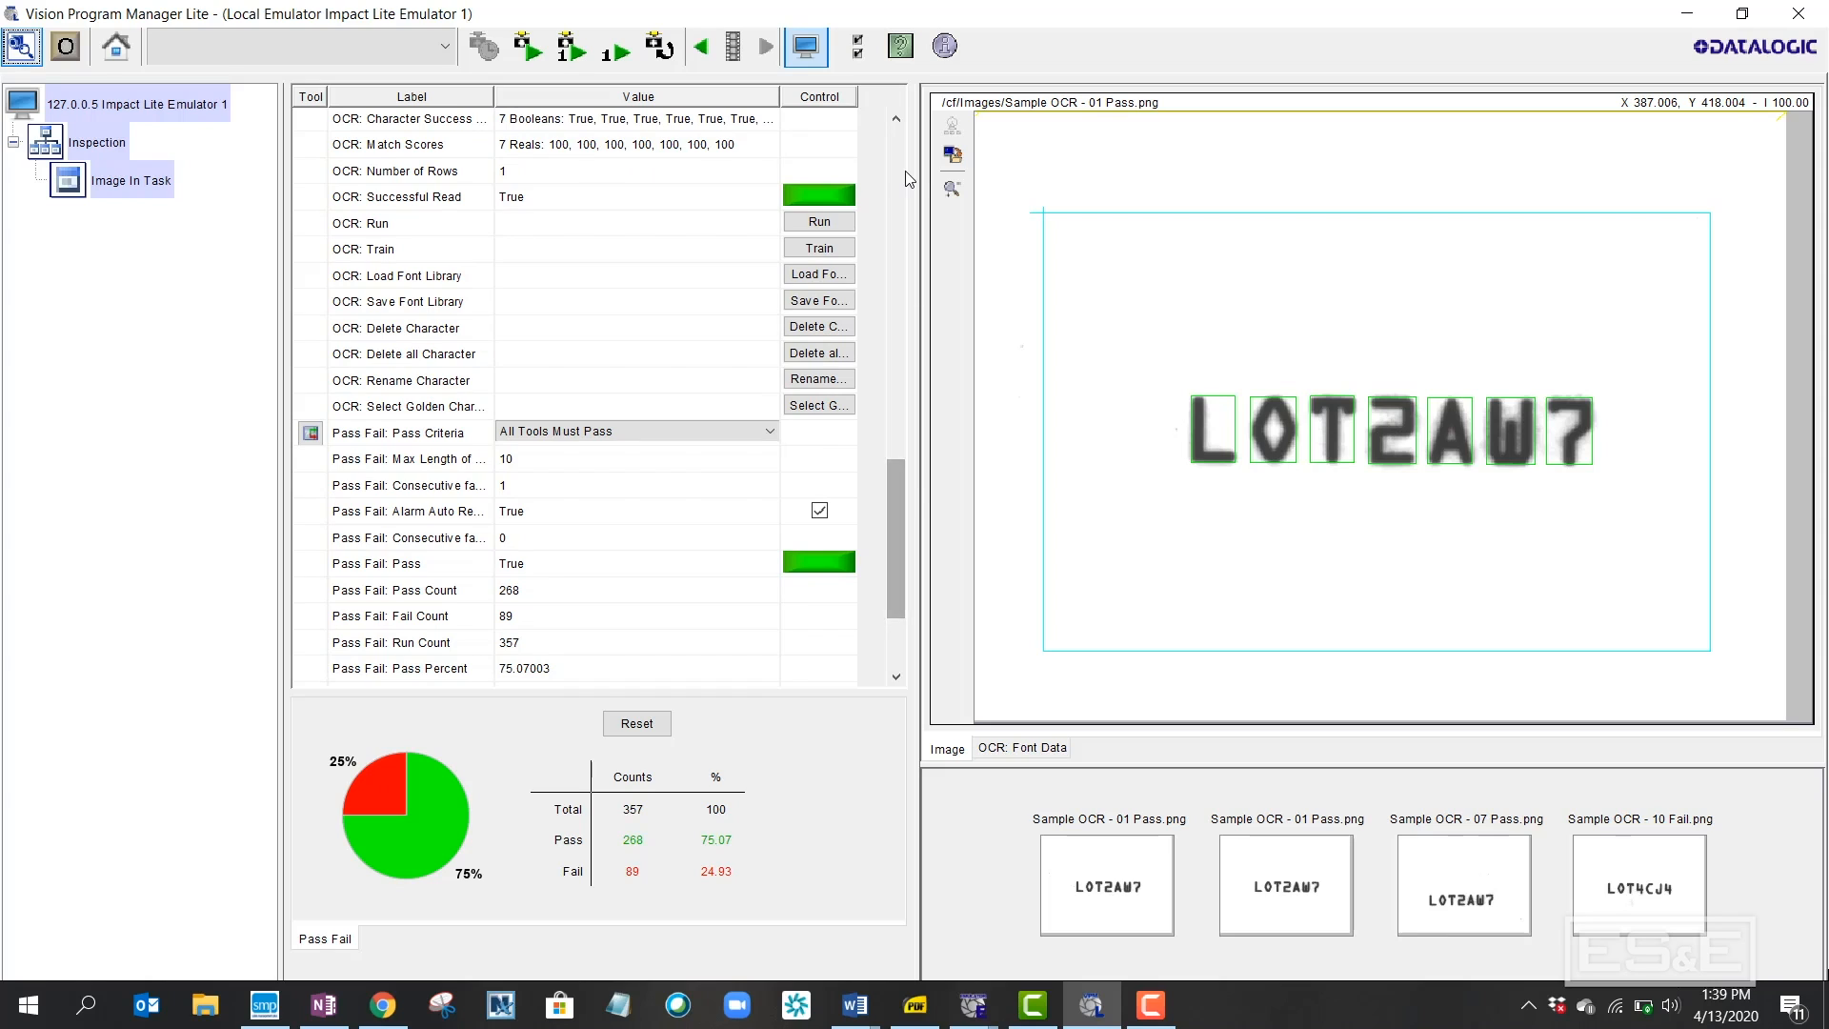
Trigger two single inspections, then run continuously until 788 runs with 591 passes and 197 fails
left_click(569, 49)
left_click(569, 49)
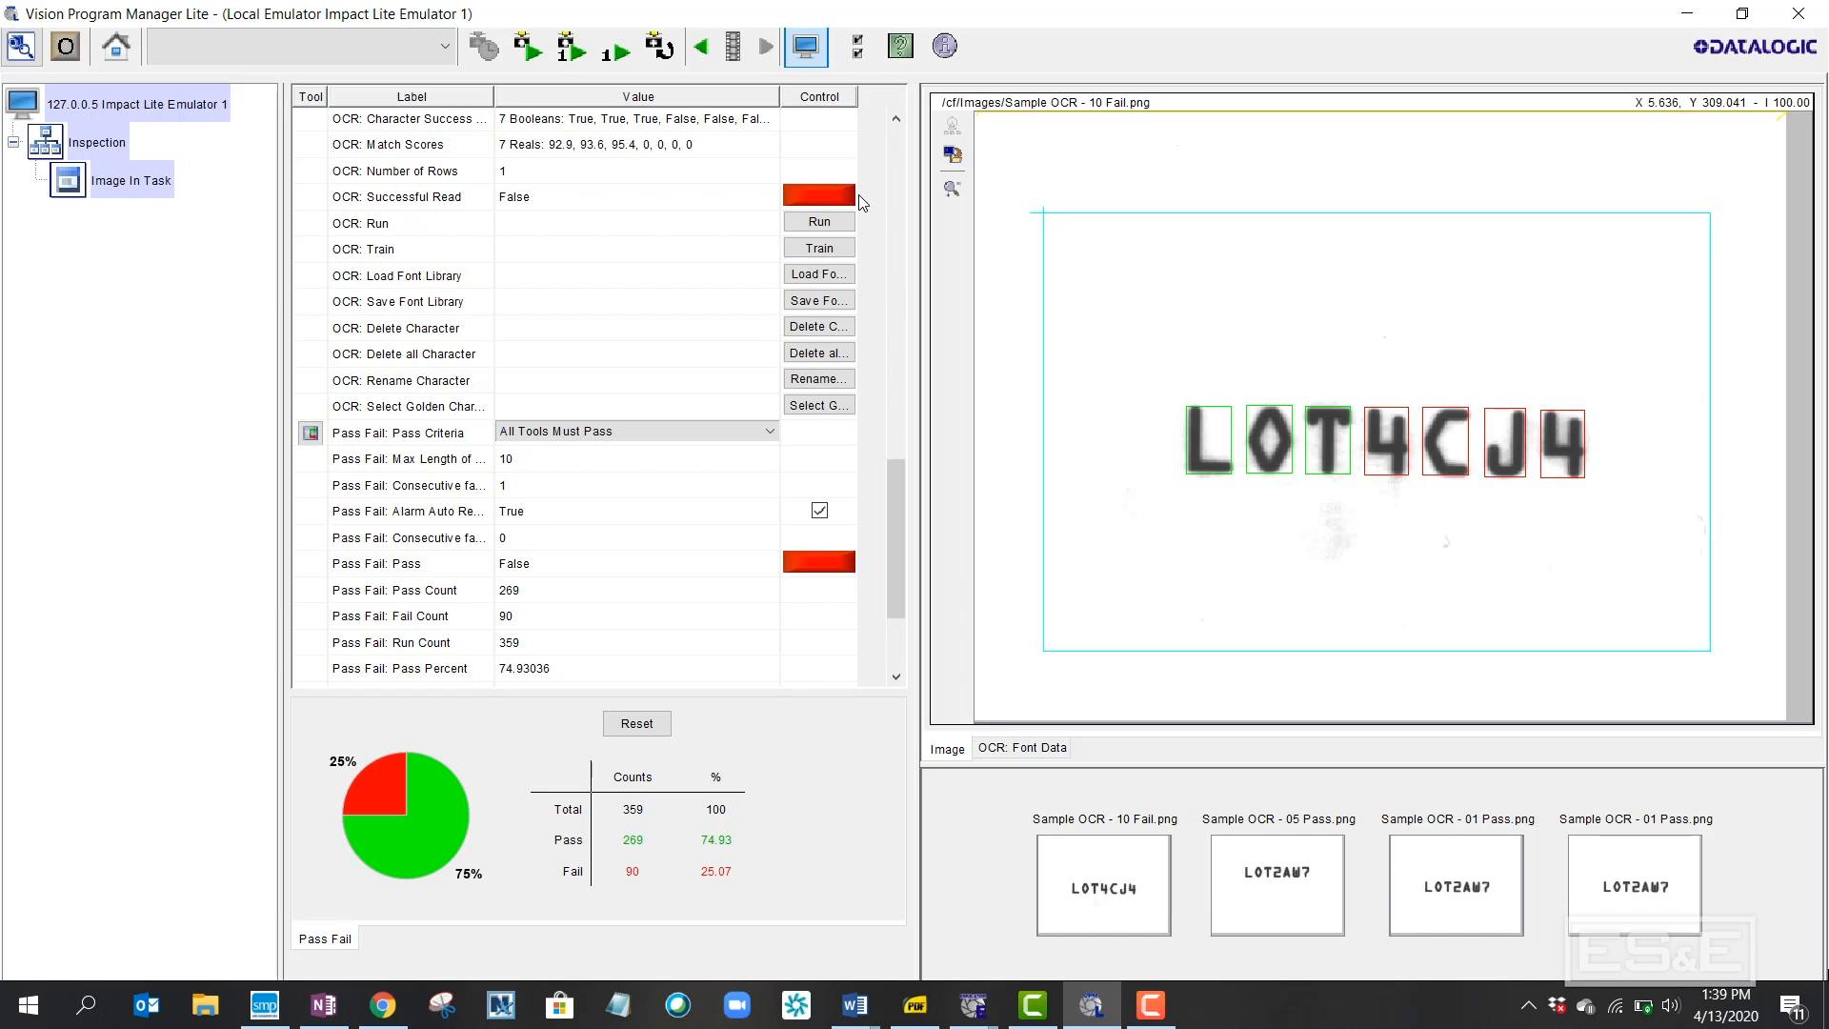
left_click(531, 49)
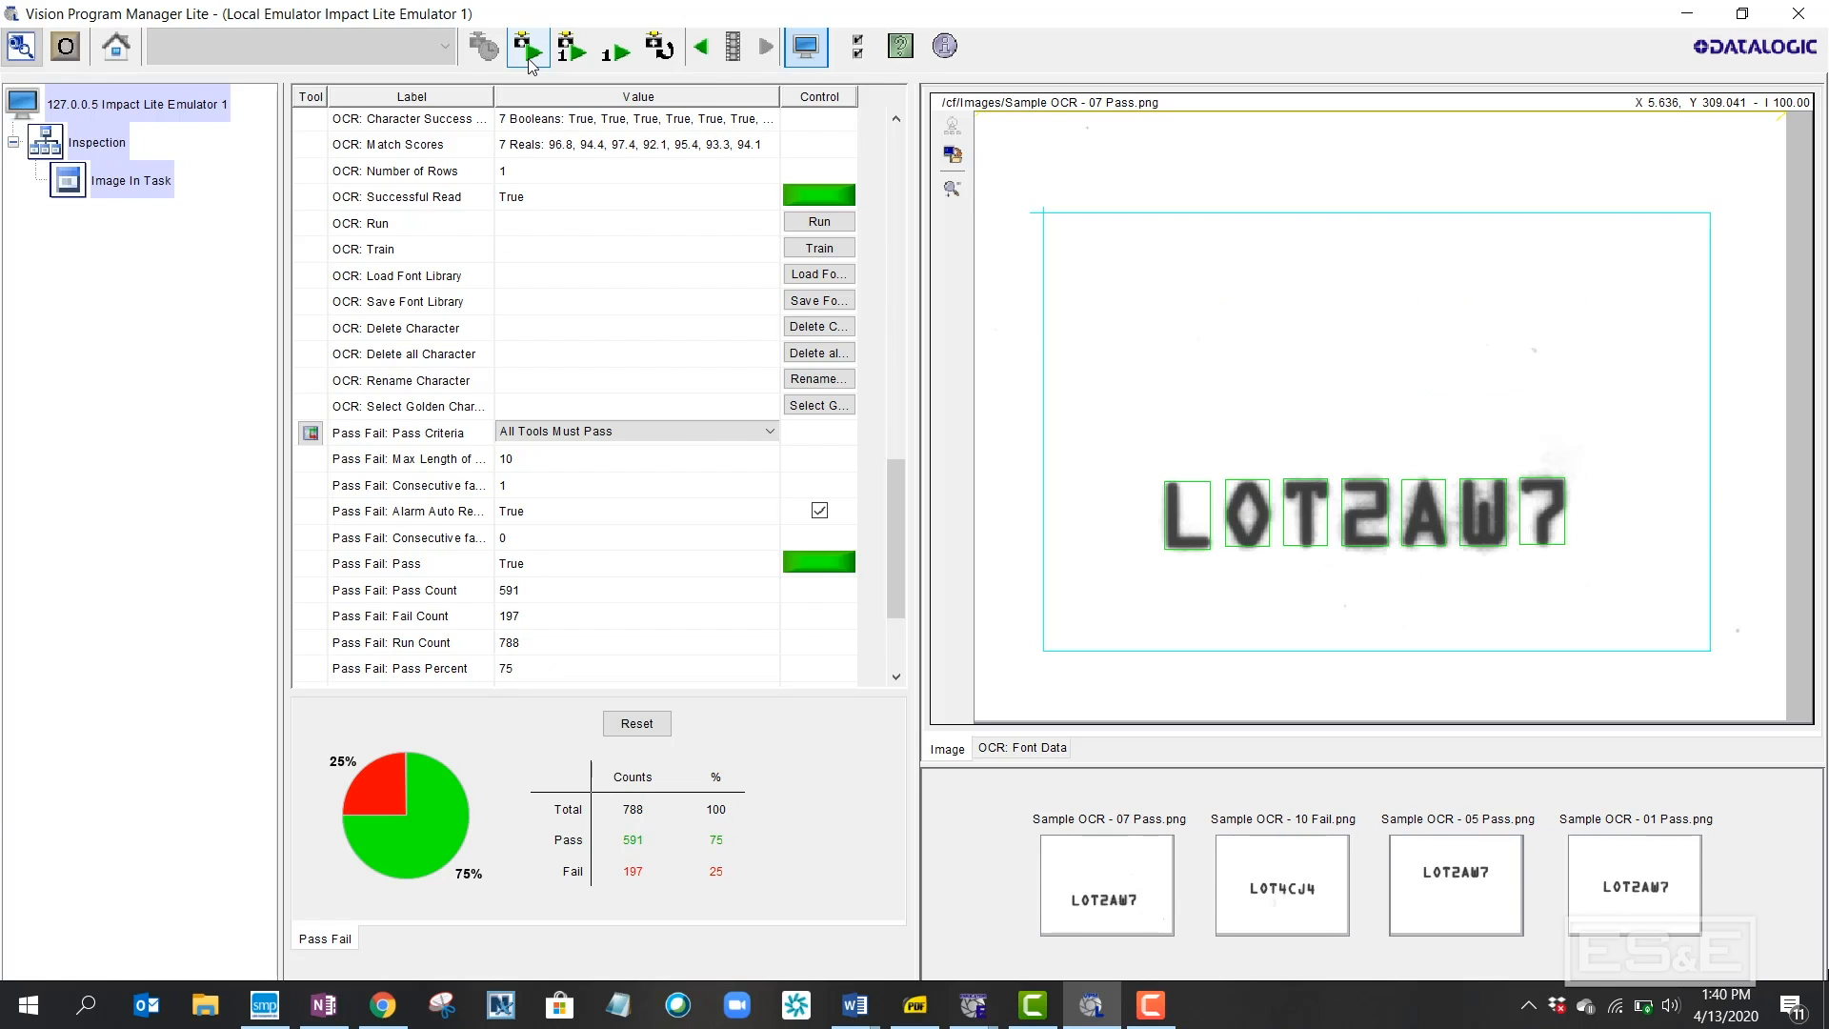
left_click(530, 53)
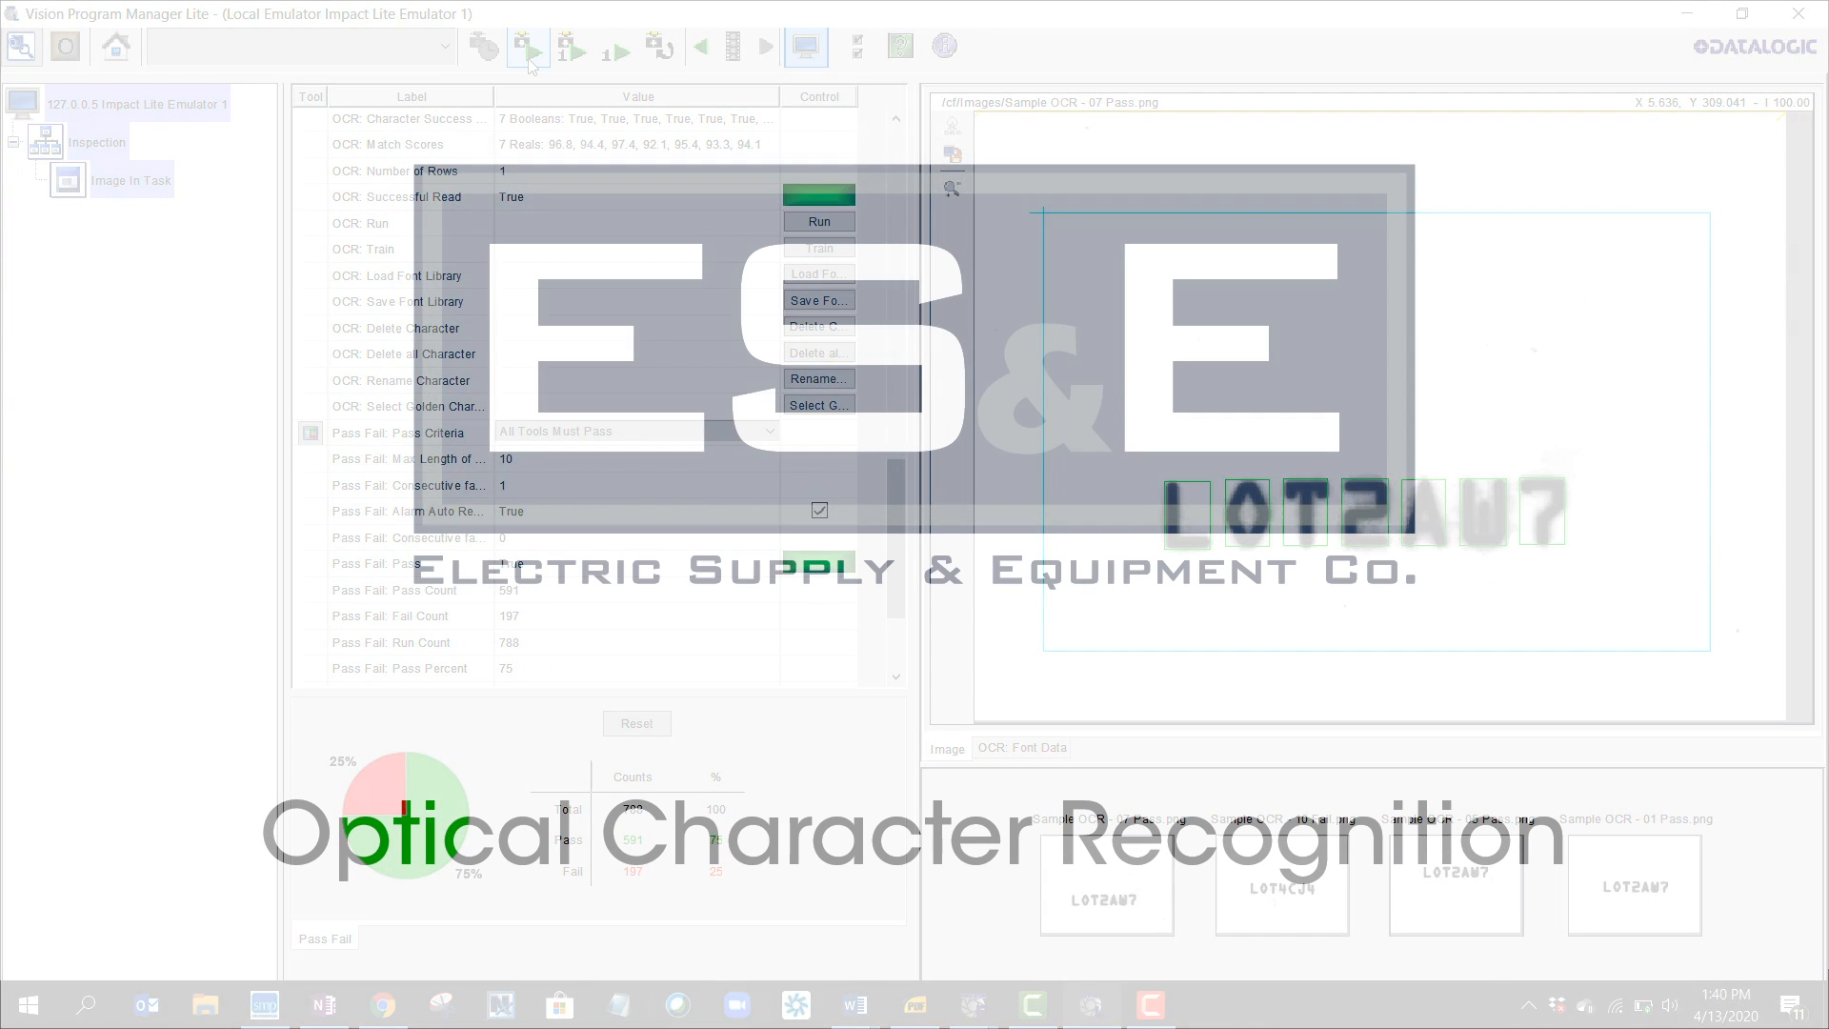